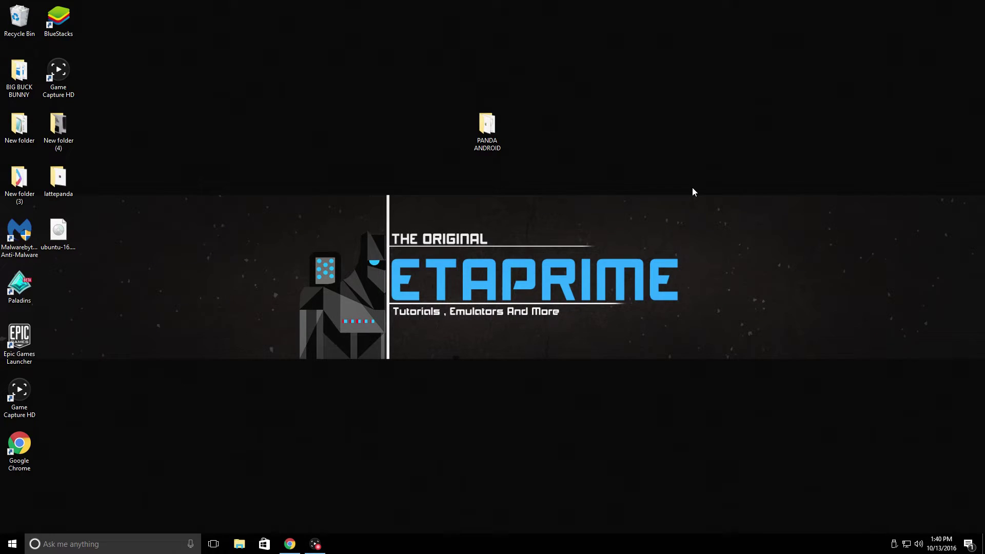
Step: Restore Chrome so the android-x86_64-6.0-r1 ISO downloads, then switch to the LinuxLive USB Download tab
{"action": "mouse_move", "coordinate": [295, 551]}
{"action": "left_click", "coordinate": [290, 544]}
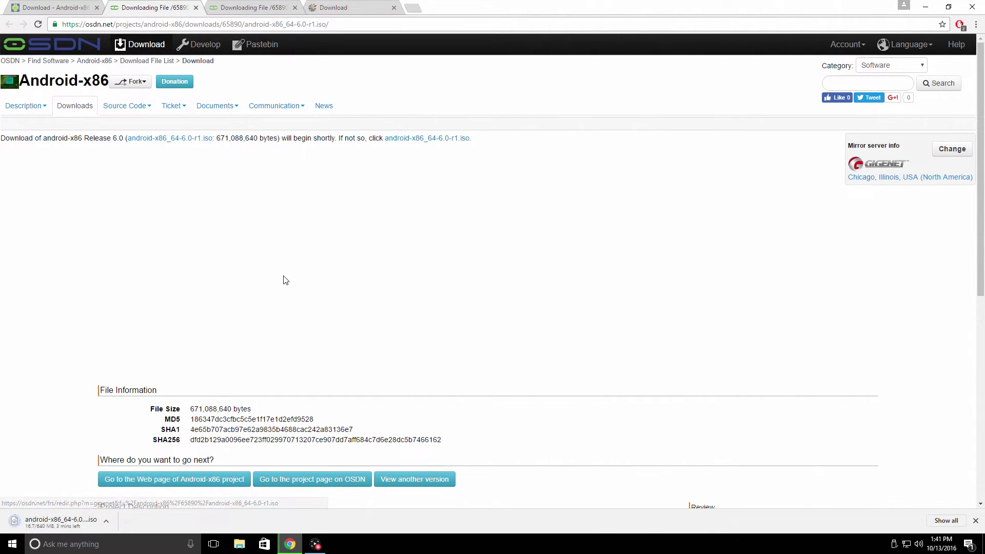
{"action": "left_click", "coordinate": [349, 9]}
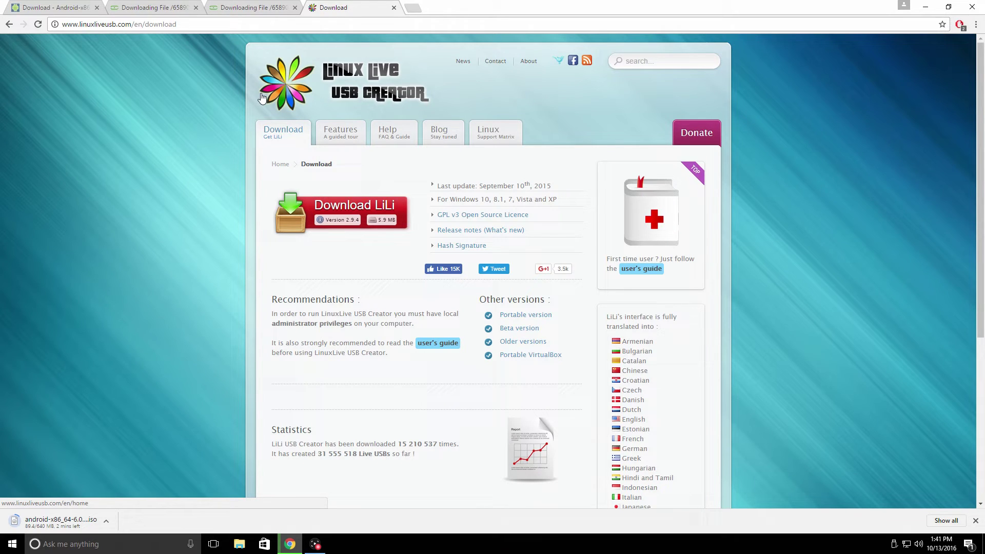
Step: Download the LiLi installer with the red Download LiLi button and minimize Chrome
{"action": "left_click", "coordinate": [362, 208]}
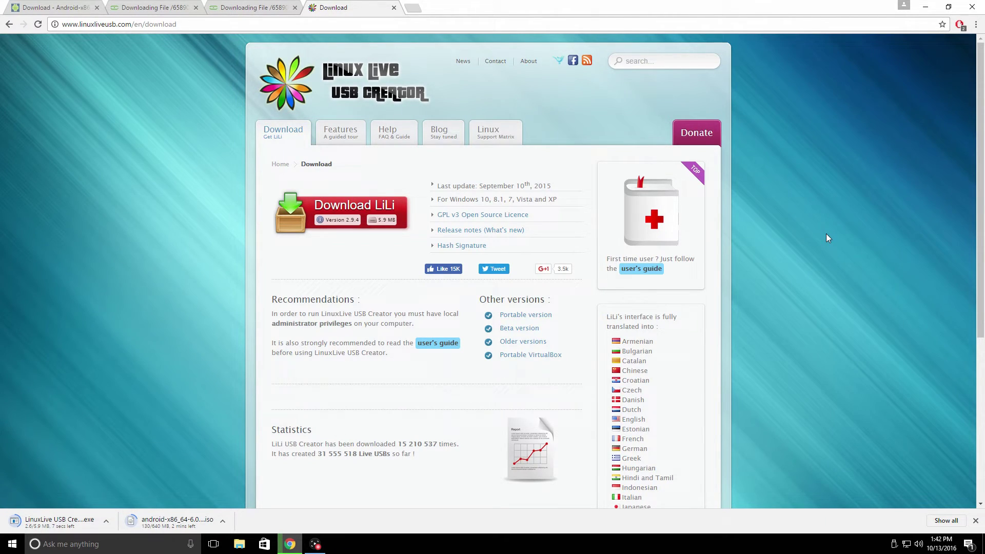
{"action": "left_click", "coordinate": [927, 7]}
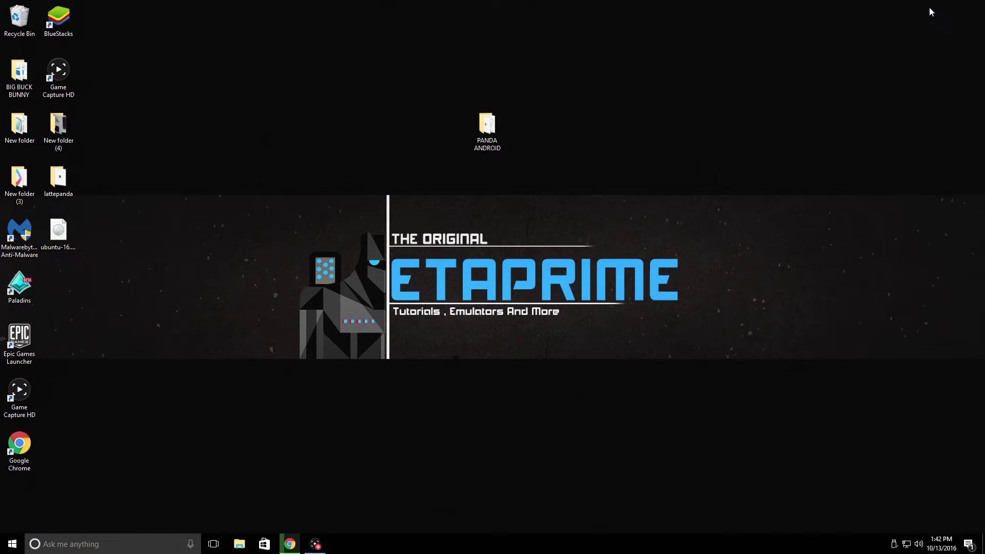
Step: Run the LinuxLive USB Creator installer from PANDA ANDROID, install version 2.9.4 and launch it
{"action": "double_click", "coordinate": [488, 129]}
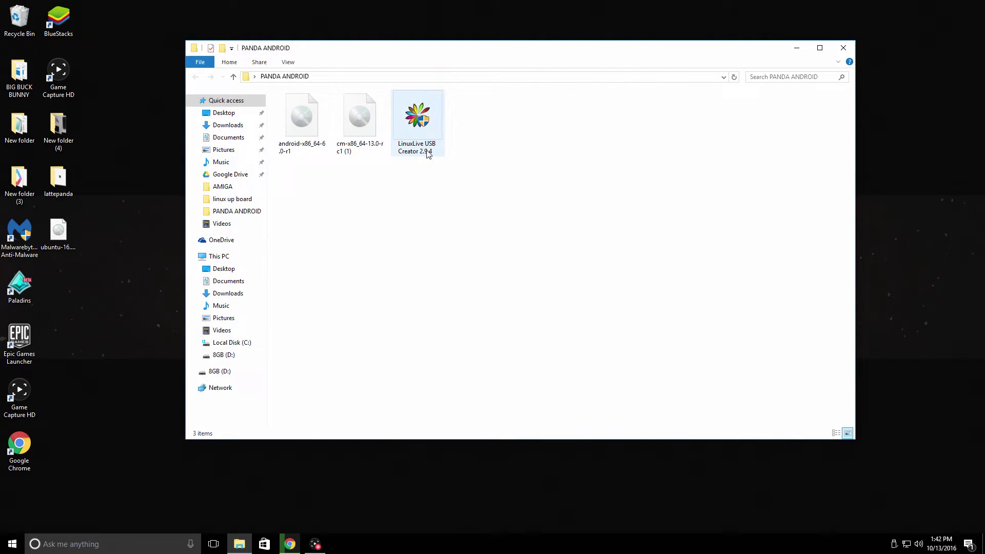
{"action": "left_click", "coordinate": [425, 133]}
{"action": "double_click", "coordinate": [425, 132]}
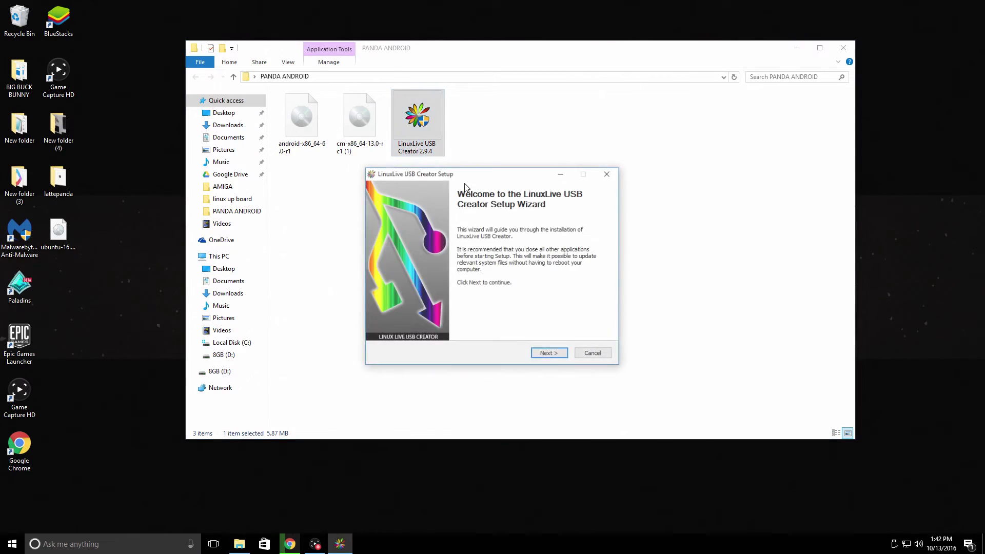
{"action": "left_click", "coordinate": [548, 354]}
{"action": "left_click", "coordinate": [549, 355]}
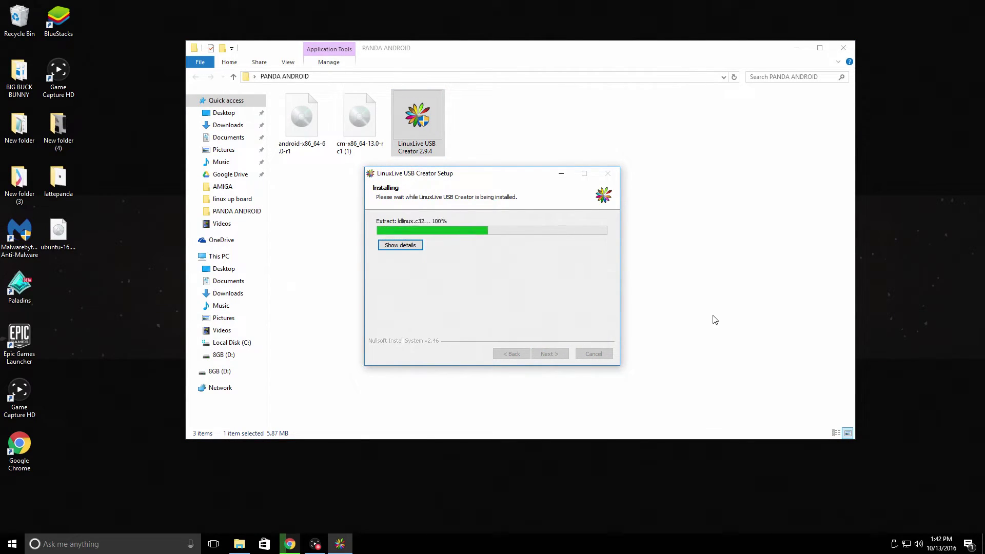
{"action": "left_click", "coordinate": [557, 354]}
{"action": "left_click", "coordinate": [557, 355]}
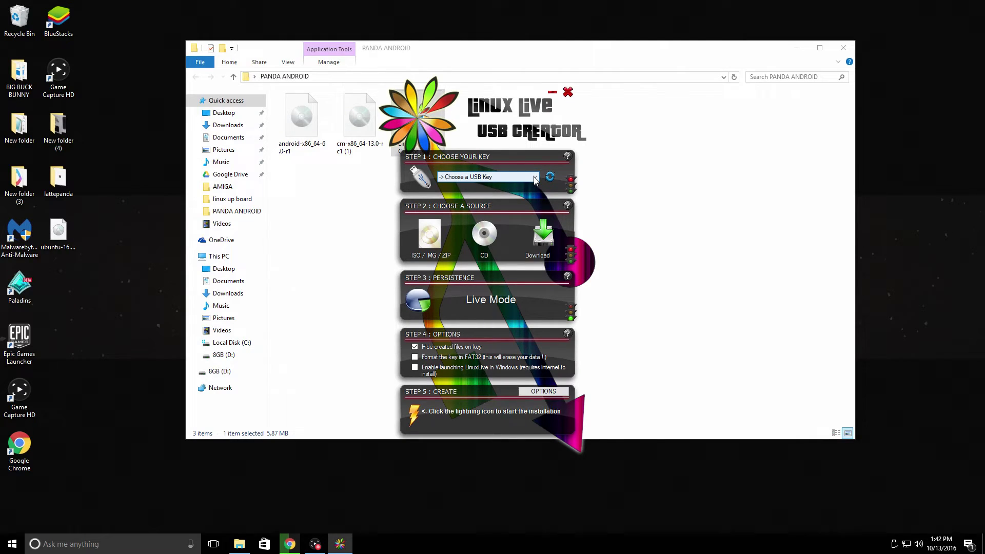
Step: Select 'D: 8GB - FAT32 - 7.5 GB' as the target key and bring up the ISO / IMG / ZIP picker
{"action": "left_click", "coordinate": [528, 177]}
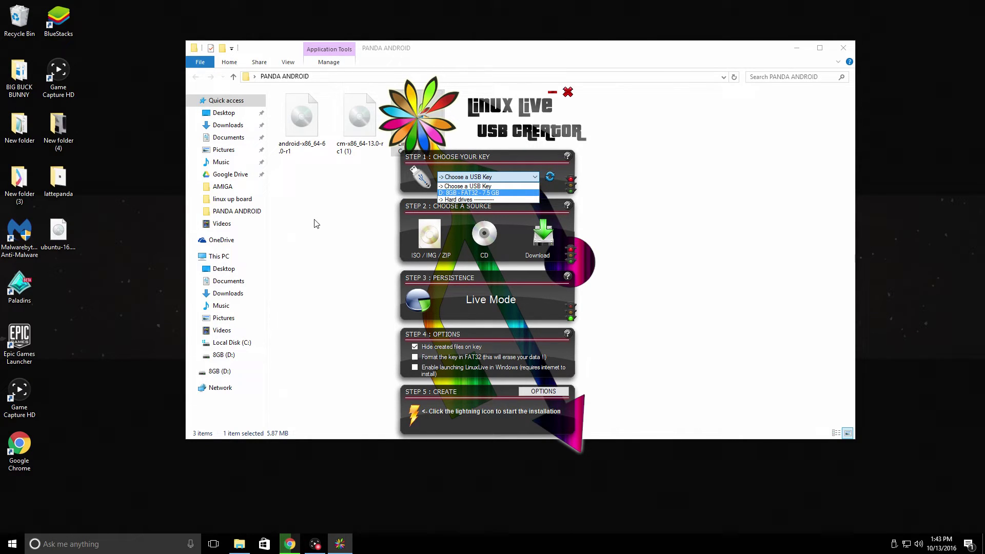
{"action": "left_click", "coordinate": [457, 193]}
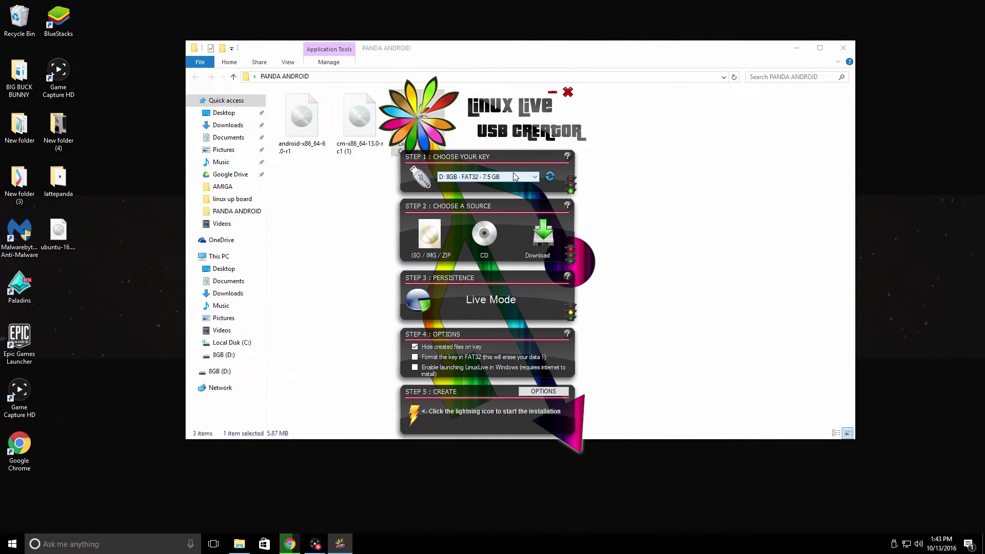
{"action": "left_click", "coordinate": [438, 234]}
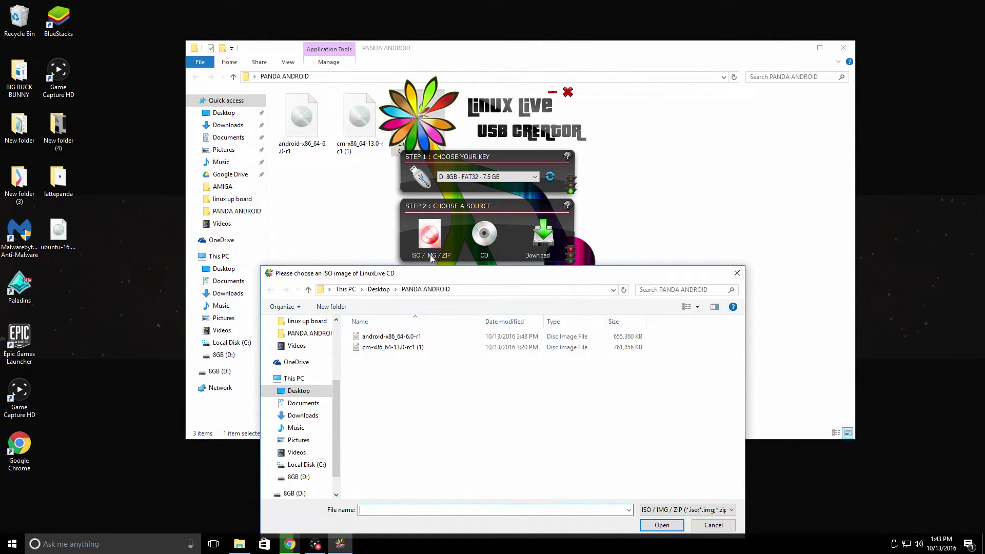
Step: Choose android-x86_64-6.0-r1 from the PANDA ANDROID folder as the source ISO
{"action": "left_click_drag", "start_coordinate": [446, 276], "coordinate": [444, 125]}
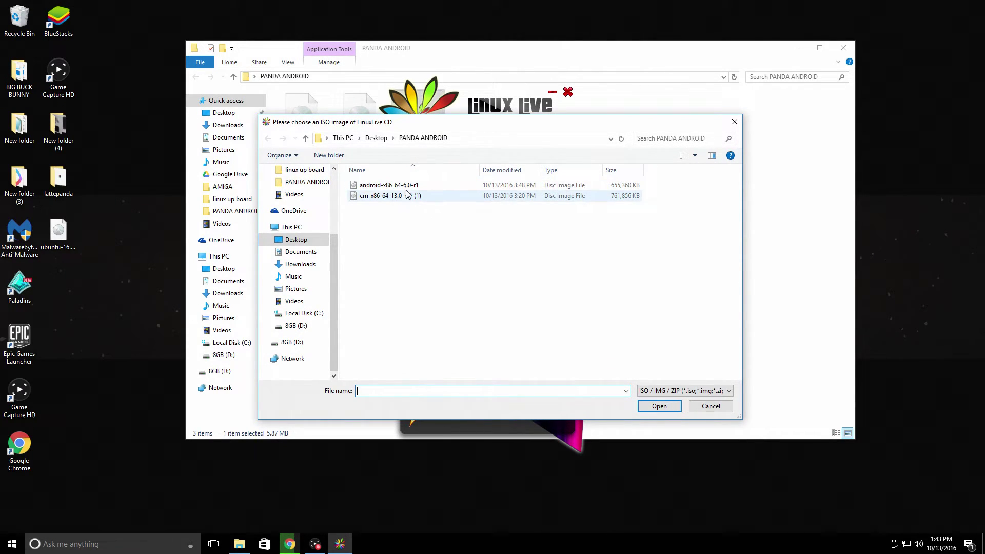
{"action": "double_click", "coordinate": [366, 189]}
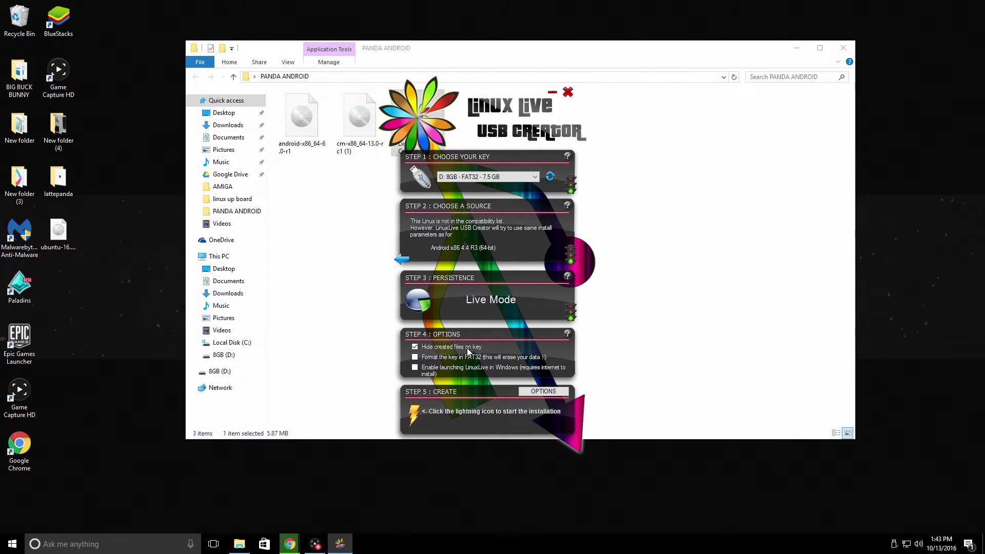
Step: Enable 'Format the key in FAT32' and write the Android-x86 image, confirming the erase warning
{"action": "left_click", "coordinate": [415, 357]}
{"action": "left_click", "coordinate": [414, 421]}
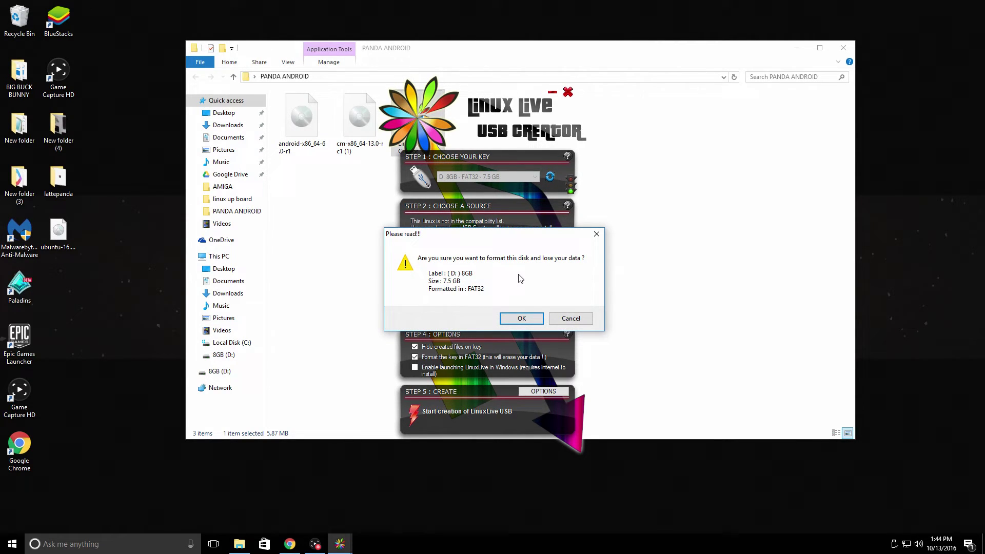
{"action": "left_click", "coordinate": [524, 318]}
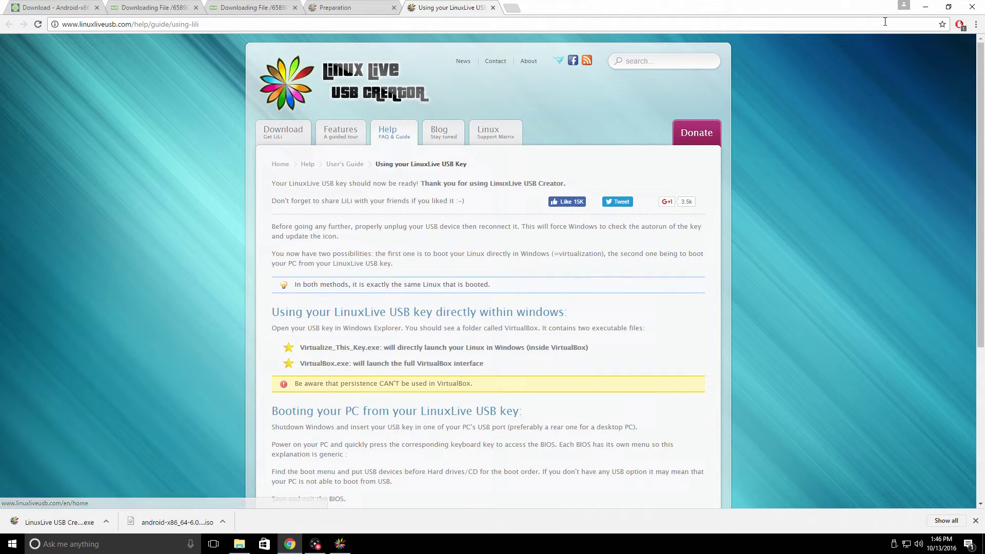
Step: Minimize Chrome and close LinuxLive USB Creator and the PANDA ANDROID Explorer window
{"action": "left_click", "coordinate": [925, 6]}
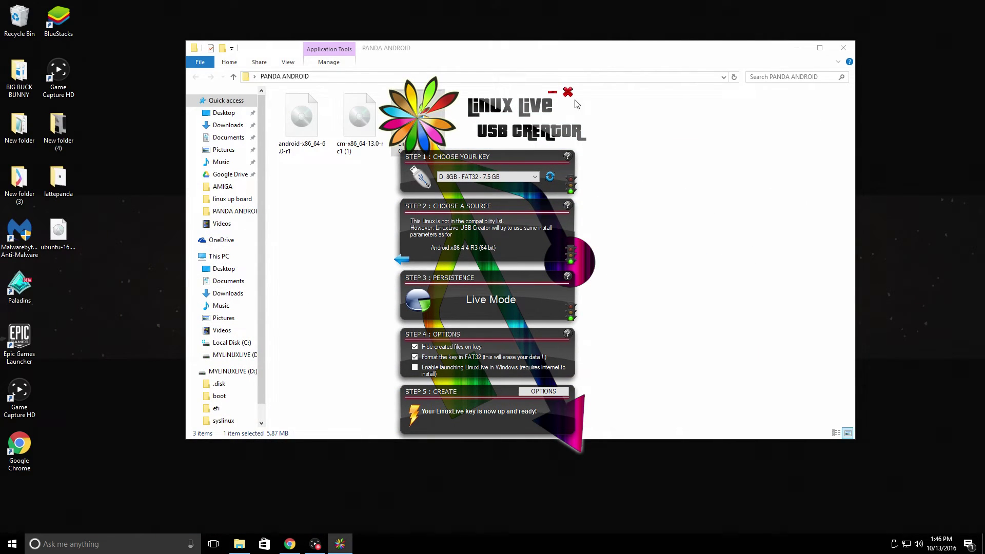
{"action": "left_click", "coordinate": [568, 92]}
{"action": "left_click", "coordinate": [844, 49]}
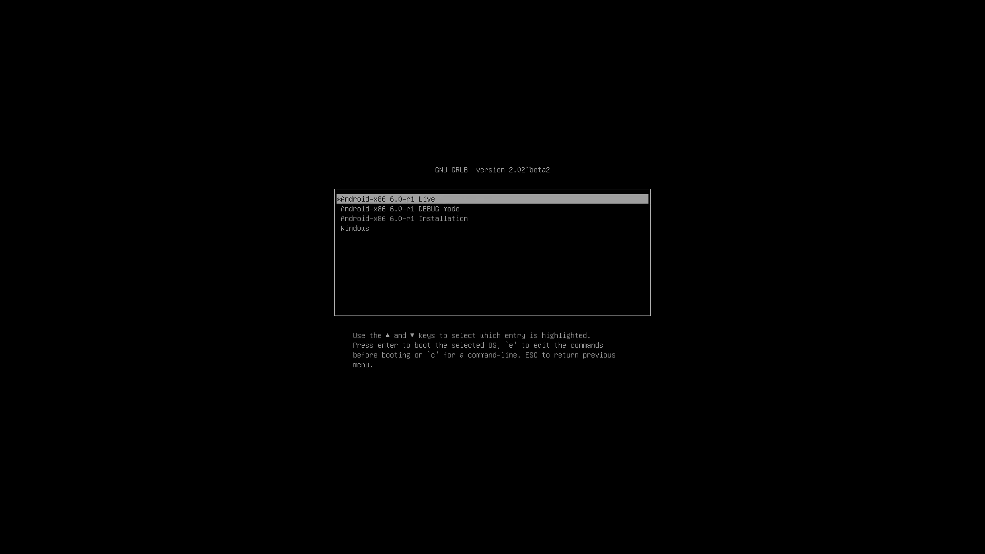
Step: Highlight the 'Android-x86 6.0-r1 Installation' entry in the GRUB menu to boot the installer
{"action": "key", "text": "Down"}
{"action": "key", "text": "Down"}
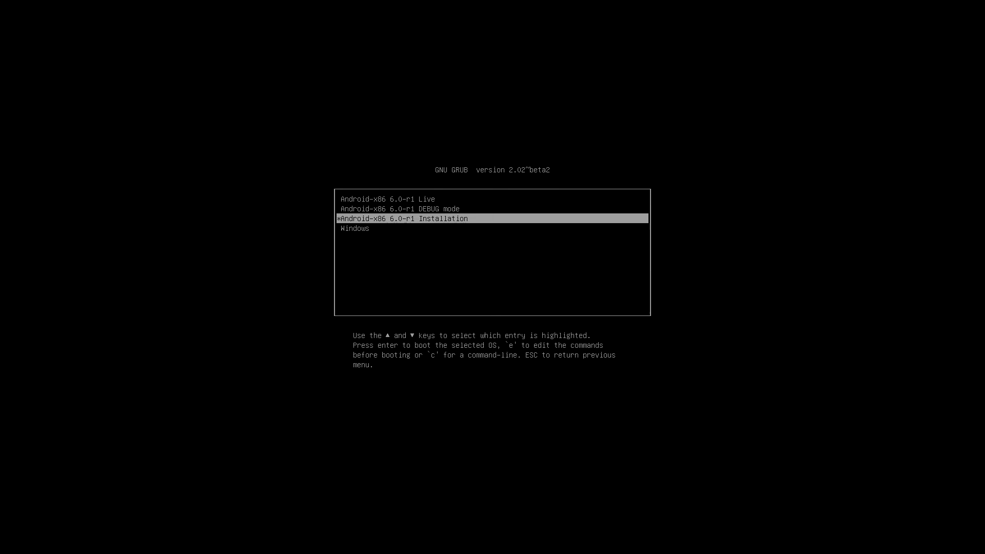
{"action": "key", "text": "Up"}
{"action": "key", "text": "Up"}
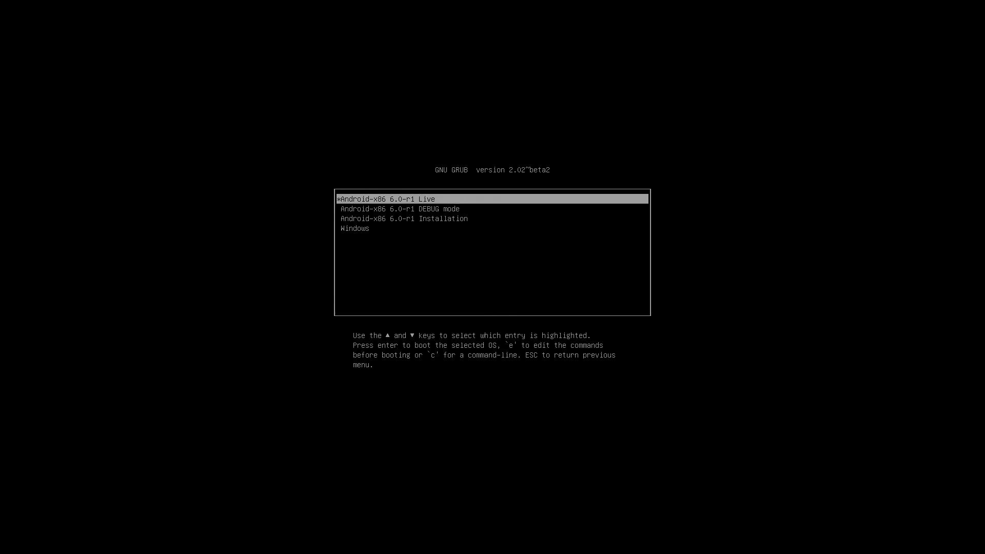
{"action": "key", "text": "Down"}
{"action": "key", "text": "Down"}
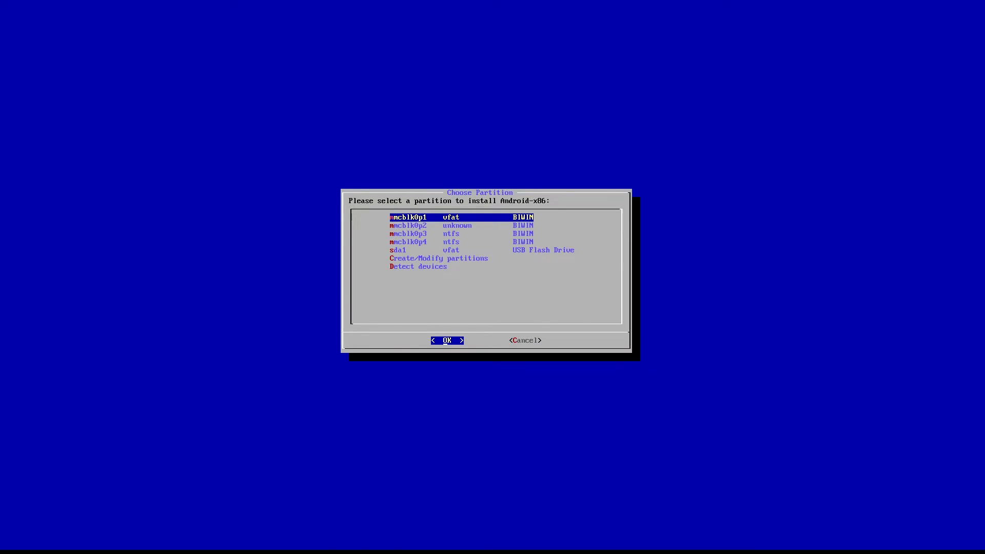
Step: Choose 'Create/Modify partitions' on the Choose Partition screen instead of an existing partition
{"action": "key", "text": "Down"}
{"action": "key", "text": "Down"}
{"action": "key", "text": "Down"}
{"action": "key", "text": "Down"}
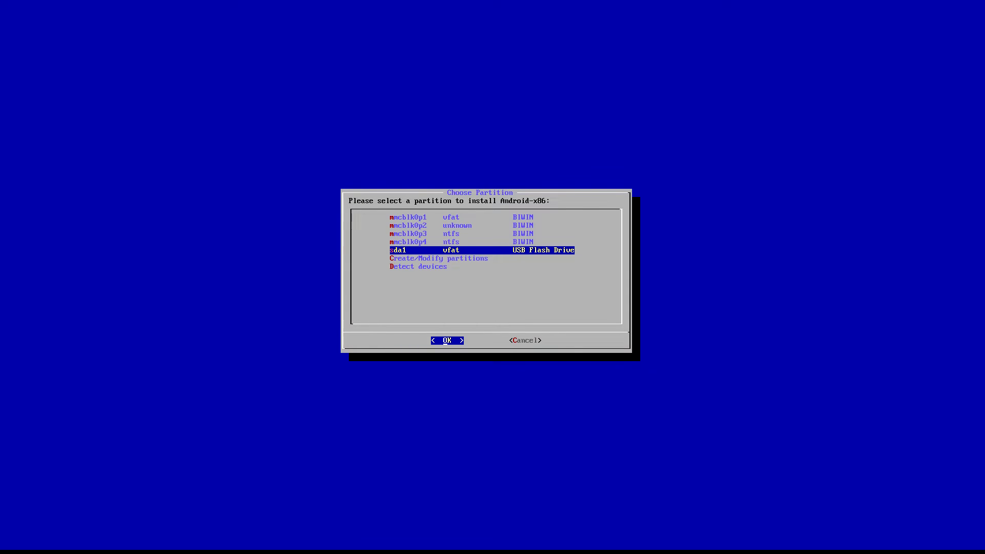
{"action": "key", "text": "Up"}
{"action": "key", "text": "Up"}
{"action": "key", "text": "Up"}
{"action": "key", "text": "Up"}
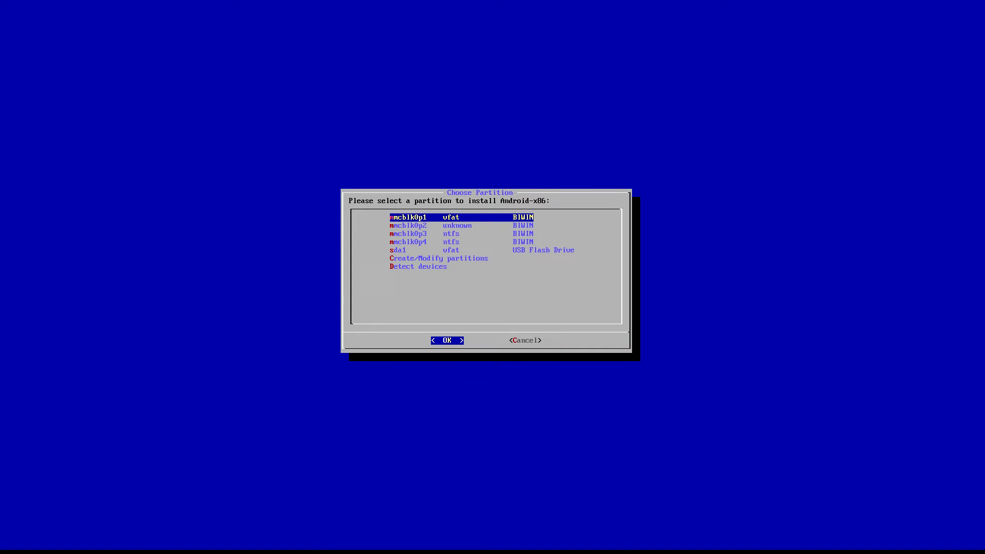
{"action": "key", "text": "Down"}
{"action": "key", "text": "Down"}
{"action": "key", "text": "Down"}
{"action": "key", "text": "Down"}
{"action": "key", "text": "Down"}
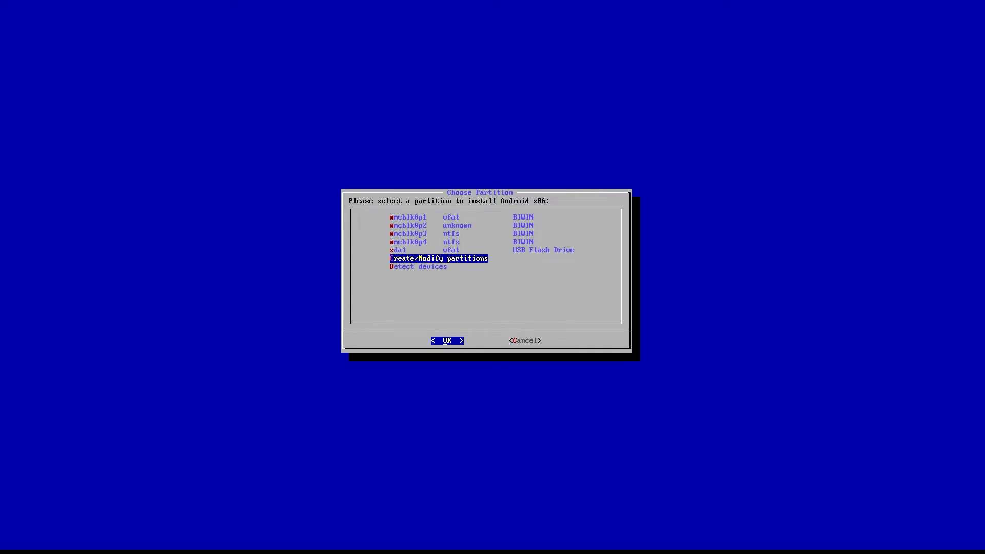
{"action": "key", "text": "Return"}
Step: Pick the mmcblk0 eMMC drive and delete its EFI System partition in cgdisk
{"action": "key", "text": "Down"}
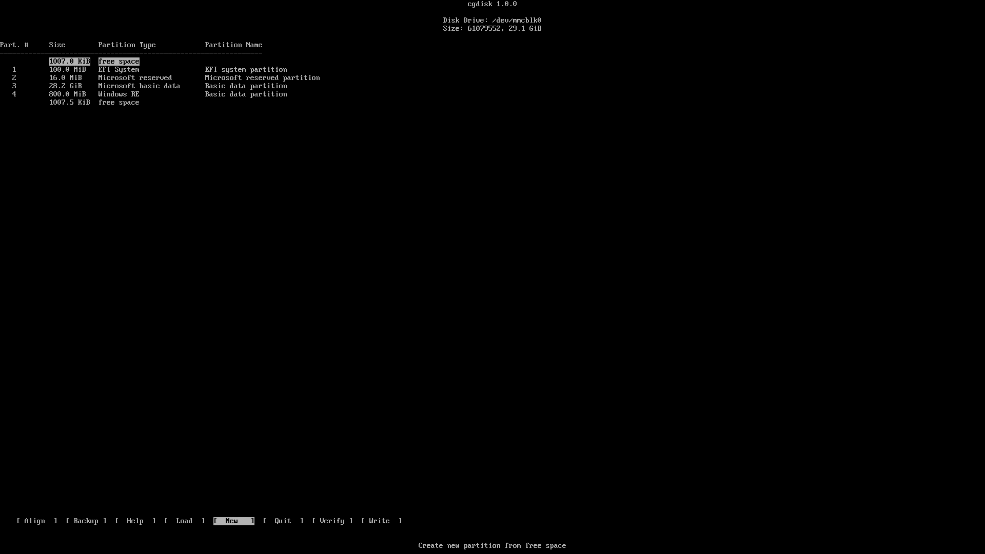
{"action": "key", "text": "Down"}
{"action": "key", "text": "Down"}
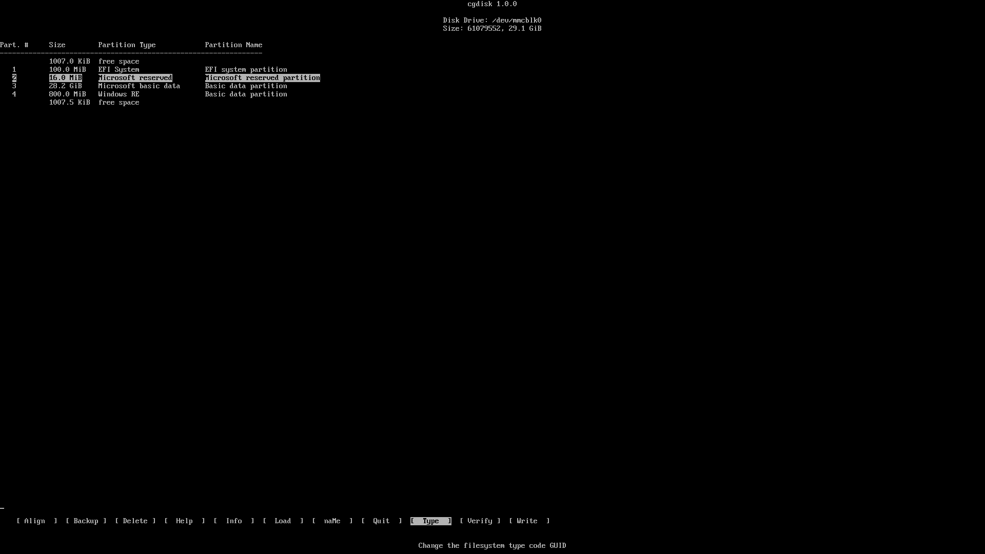
{"action": "key", "text": "Up"}
{"action": "key", "text": "Up"}
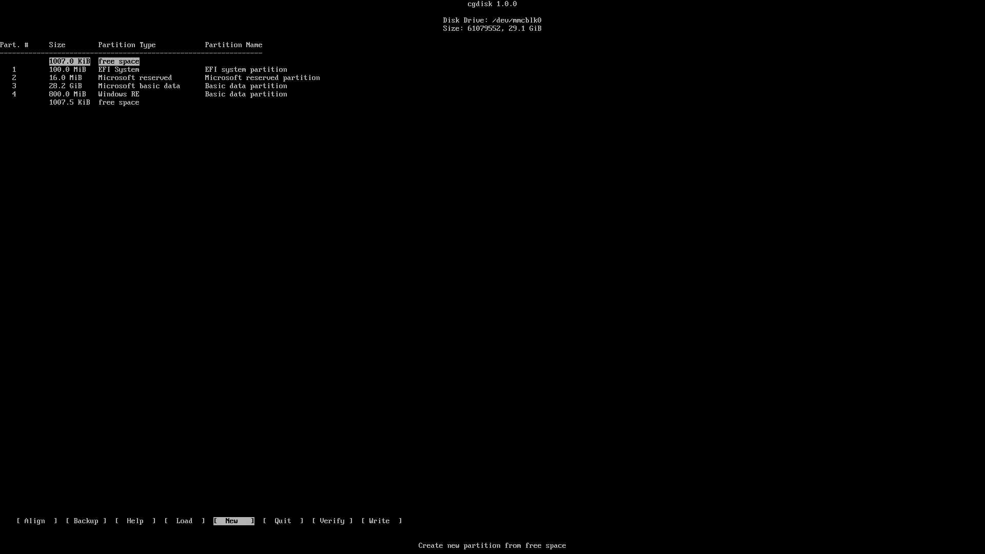
{"action": "key", "text": "Down"}
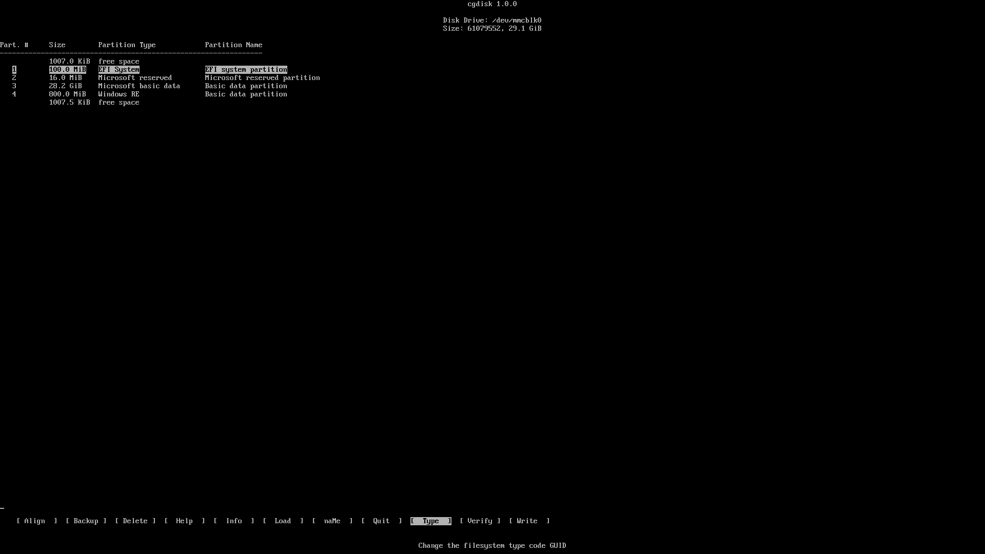
{"action": "key", "text": "Left"}
{"action": "key", "text": "Left"}
{"action": "key", "text": "Left"}
{"action": "key", "text": "Left"}
{"action": "key", "text": "Left"}
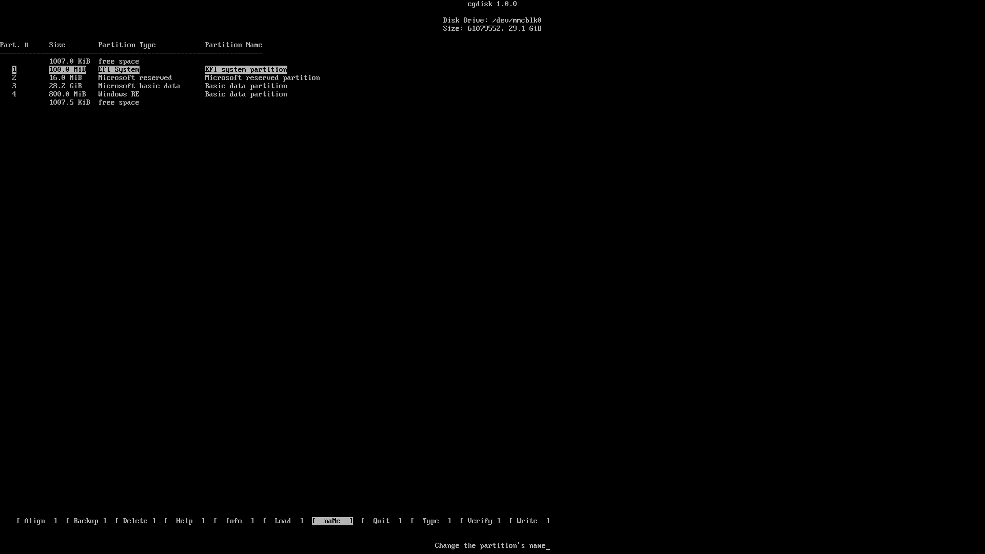
{"action": "key", "text": "Right"}
{"action": "key", "text": "Right"}
{"action": "key", "text": "Left"}
{"action": "key", "text": "Left"}
{"action": "key", "text": "Left"}
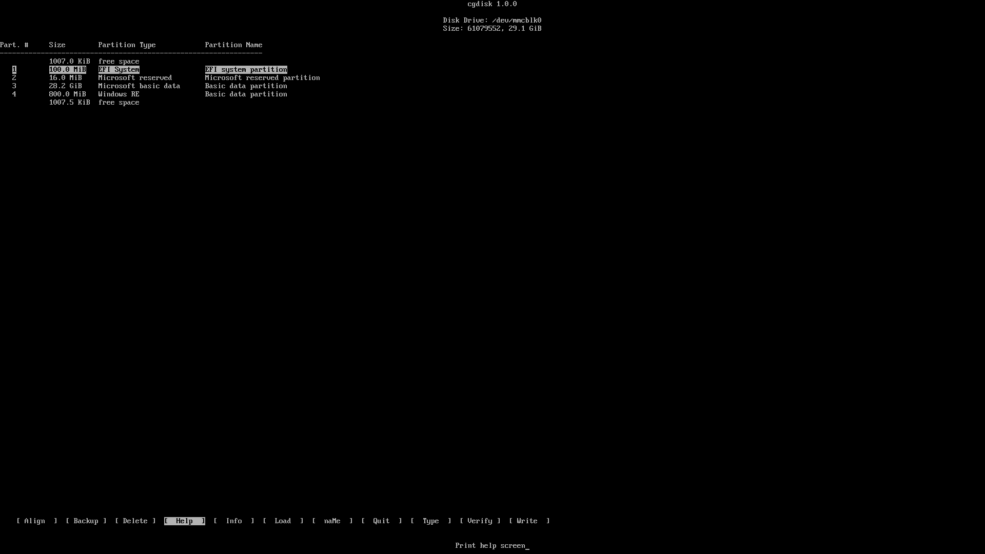
{"action": "key", "text": "Return"}
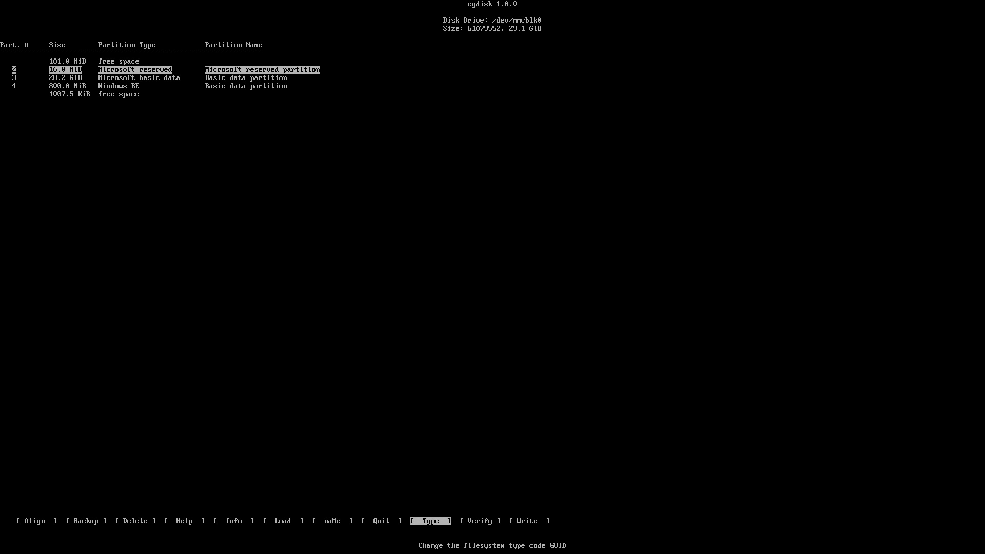
Step: Delete the Microsoft reserved, Microsoft basic data and Windows RE partitions, leaving 29.1 GiB free
{"action": "key", "text": "Left"}
{"action": "key", "text": "Left"}
{"action": "key", "text": "Left"}
{"action": "key", "text": "Left"}
{"action": "key", "text": "Left"}
{"action": "key", "text": "Left"}
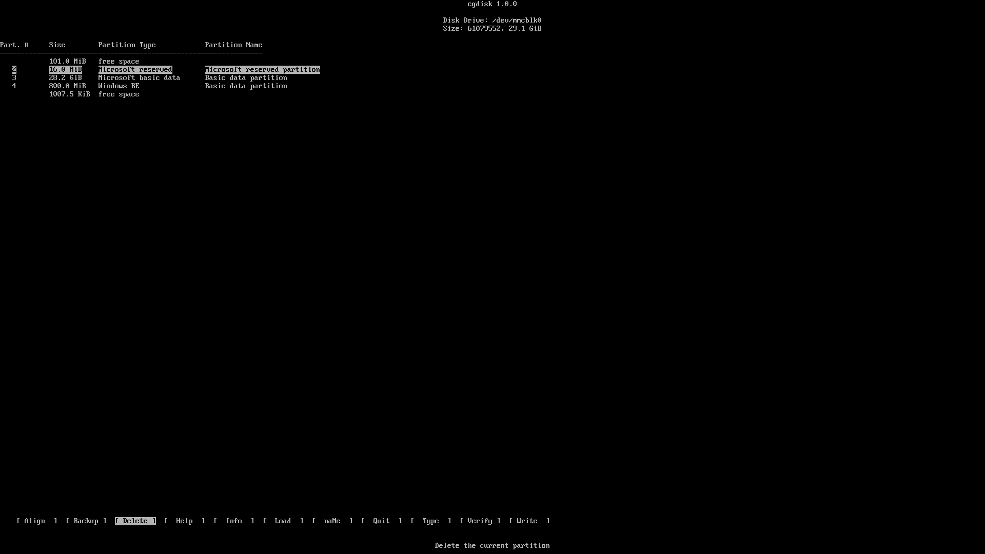
{"action": "key", "text": "Return"}
{"action": "key", "text": "Left"}
{"action": "key", "text": "Left"}
{"action": "key", "text": "Left"}
{"action": "key", "text": "Left"}
{"action": "key", "text": "Left"}
{"action": "key", "text": "Left"}
{"action": "key", "text": "Return"}
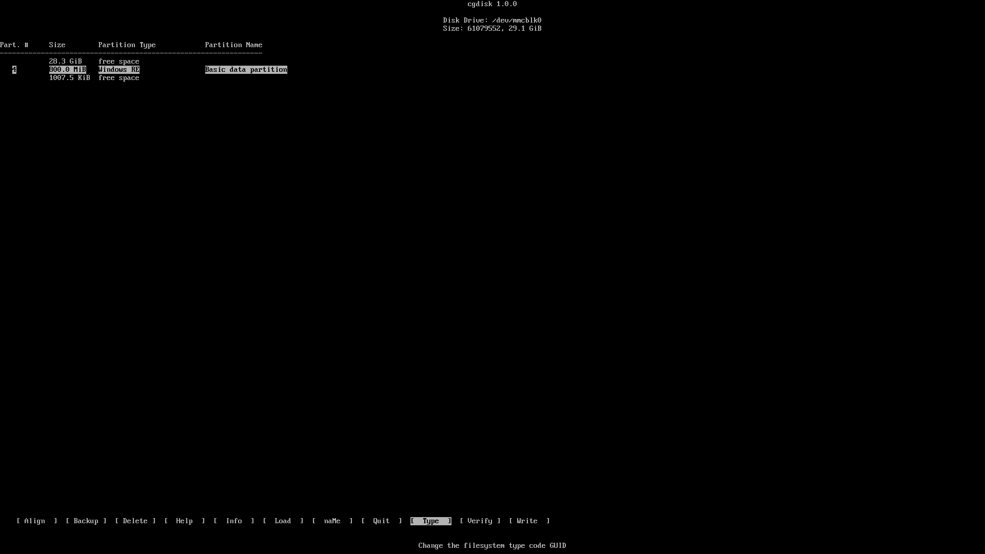
{"action": "key", "text": "Left"}
{"action": "key", "text": "Left"}
{"action": "key", "text": "Left"}
{"action": "key", "text": "Left"}
{"action": "key", "text": "Left"}
{"action": "key", "text": "Left"}
{"action": "key", "text": "Return"}
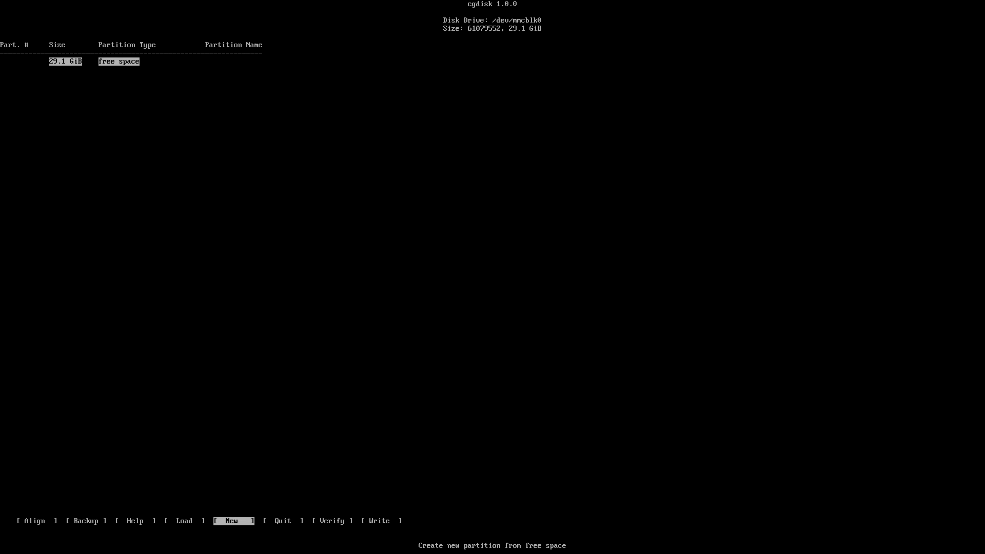
{"action": "key", "text": "Right"}
{"action": "key", "text": "Right"}
{"action": "key", "text": "Right"}
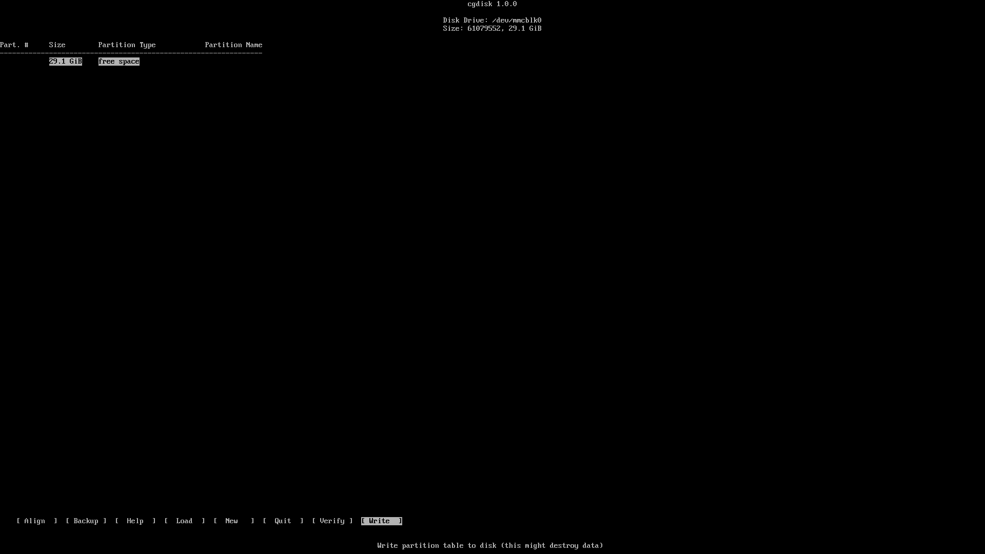
{"action": "key", "text": "Left"}
{"action": "key", "text": "Left"}
{"action": "key", "text": "Left"}
{"action": "key", "text": "Left"}
Step: Create an unnamed partition in the free space with default start, full size and type 8300
{"action": "key", "text": "Right"}
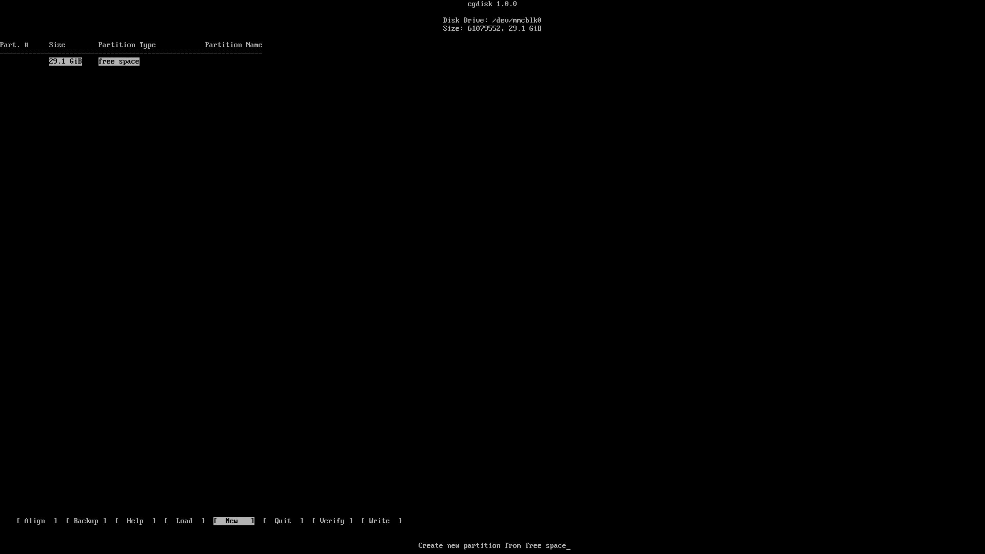
{"action": "key", "text": "Return"}
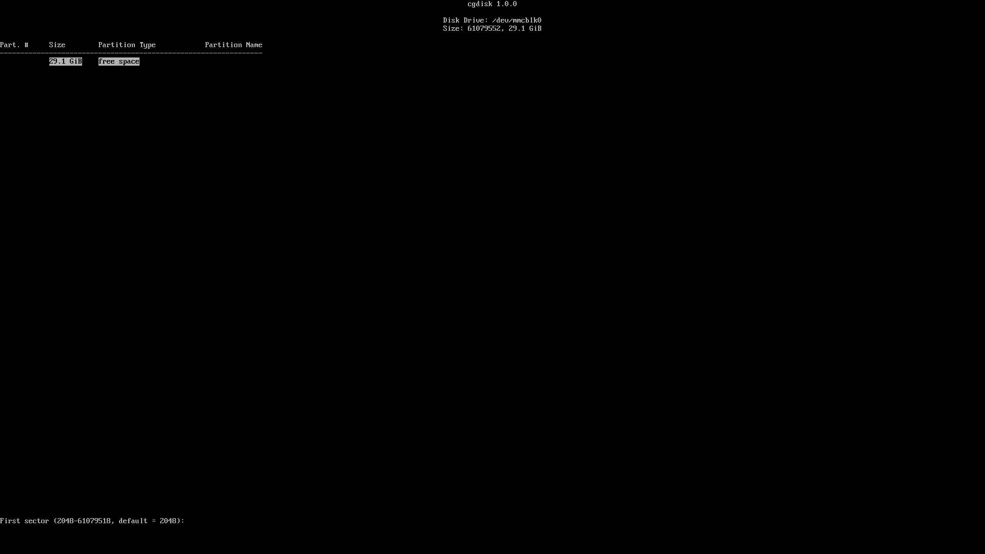
{"action": "key", "text": "Return"}
{"action": "key", "text": "Return"}
{"action": "key", "text": "Return"}
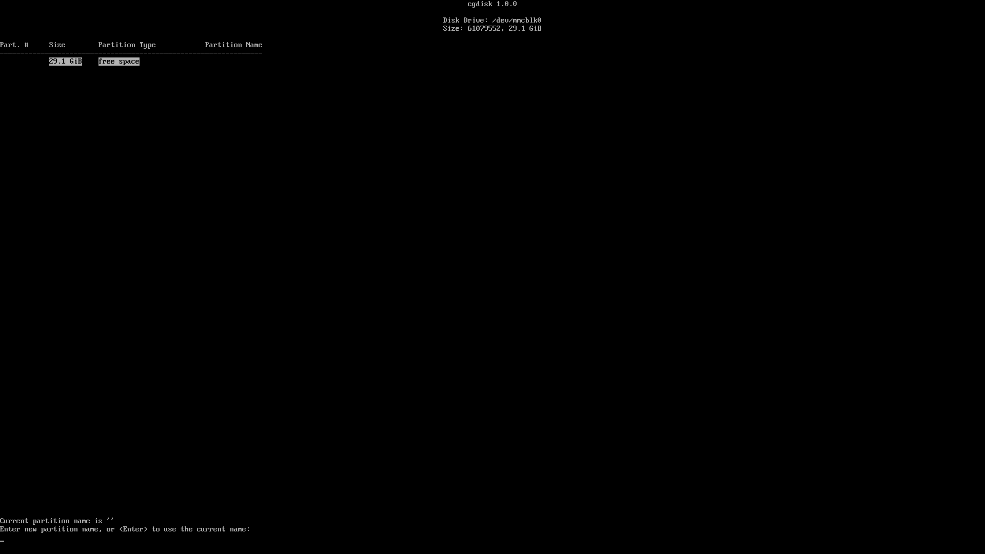
{"action": "key", "text": "Return"}
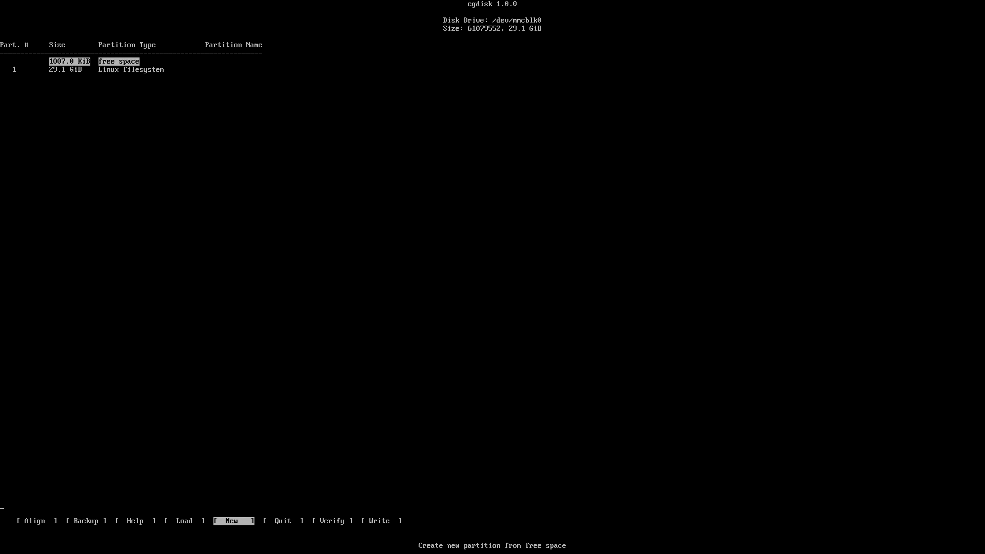
Step: Write the new 29.1 GiB Linux partition table to /dev/mmcblk0
{"action": "key", "text": "Down"}
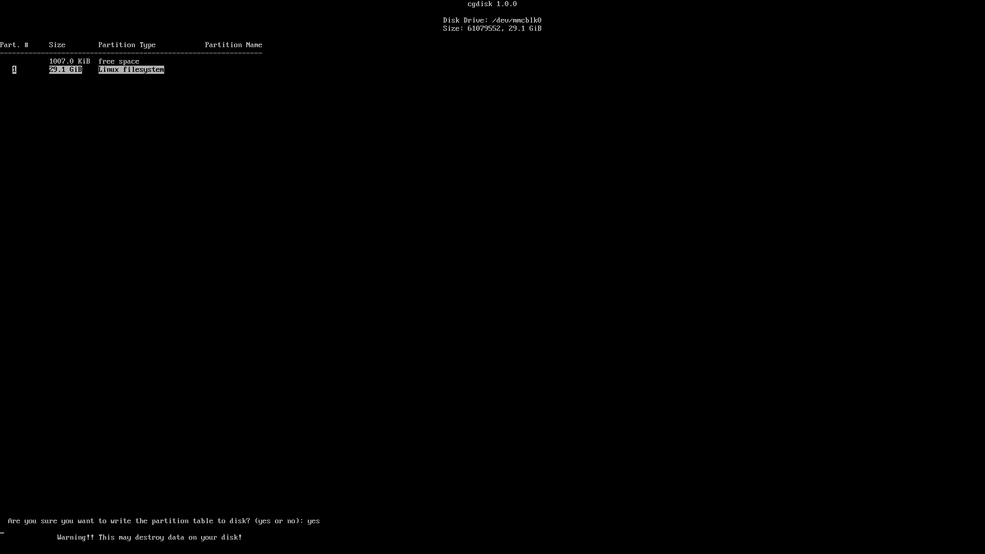
{"action": "key", "text": "Return"}
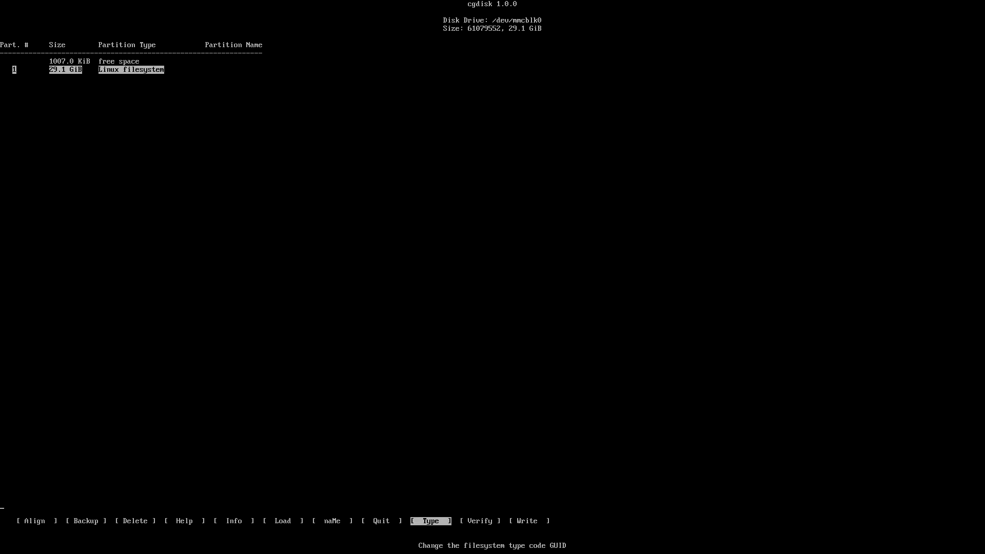
{"action": "key", "text": "Left"}
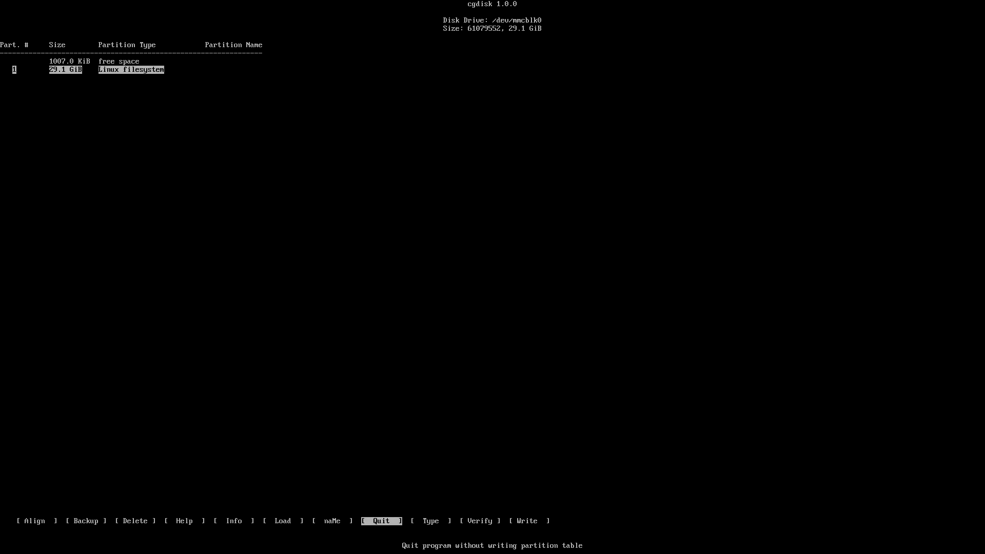
{"action": "key", "text": "Right"}
{"action": "key", "text": "Right"}
{"action": "key", "text": "Right"}
{"action": "key", "text": "Left"}
{"action": "key", "text": "Left"}
{"action": "key", "text": "Left"}
Step: Quit cgdisk and pick mmcblk0p1 as the Android-x86 install partition
{"action": "key", "text": "Right"}
{"action": "key", "text": "q"}
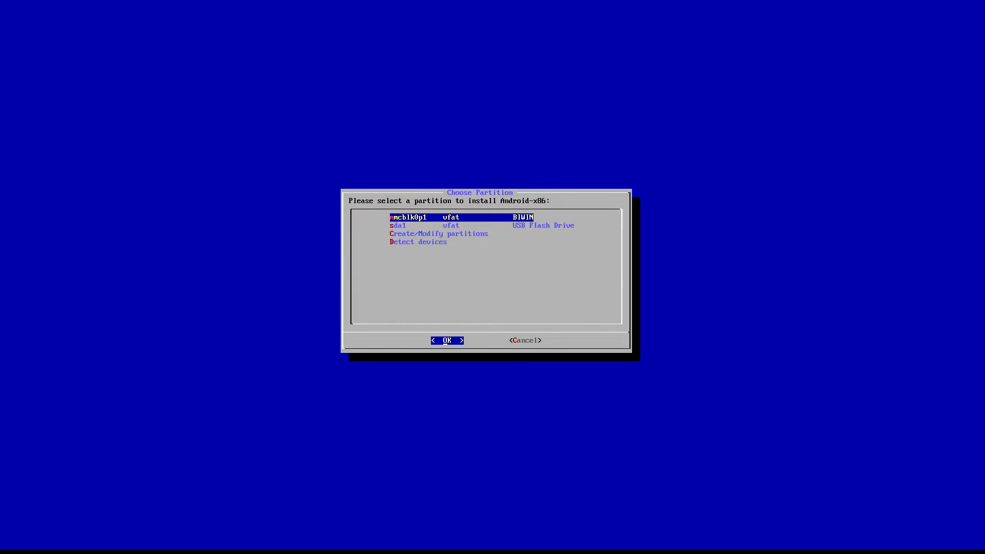
{"action": "key", "text": "Down"}
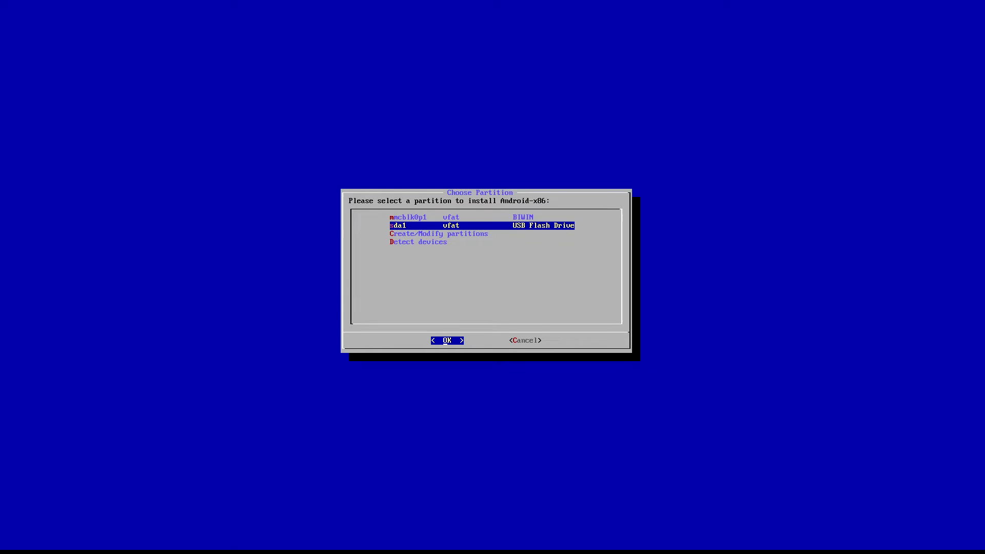
{"action": "key", "text": "Up"}
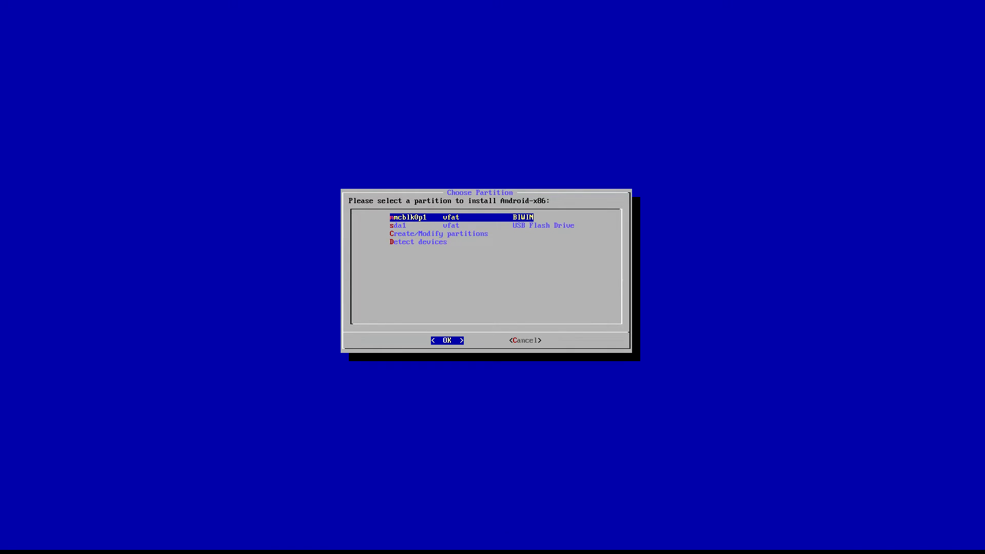
{"action": "key", "text": "Return"}
Step: Choose ntfs as the filesystem and confirm formatting mmcblk0p1
{"action": "key", "text": "Down"}
{"action": "key", "text": "Down"}
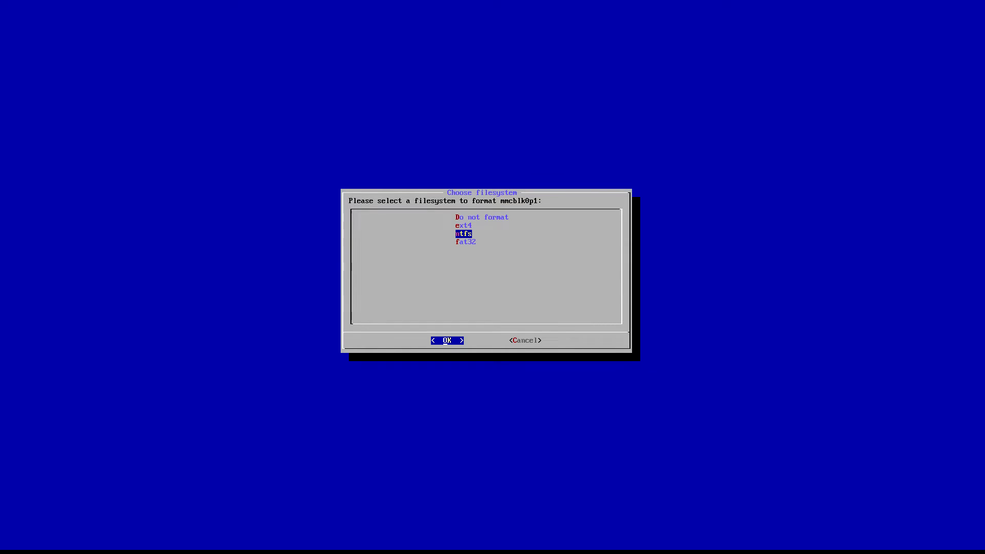
{"action": "key", "text": "Up"}
{"action": "key", "text": "Down"}
{"action": "key", "text": "Return"}
{"action": "key", "text": "Left"}
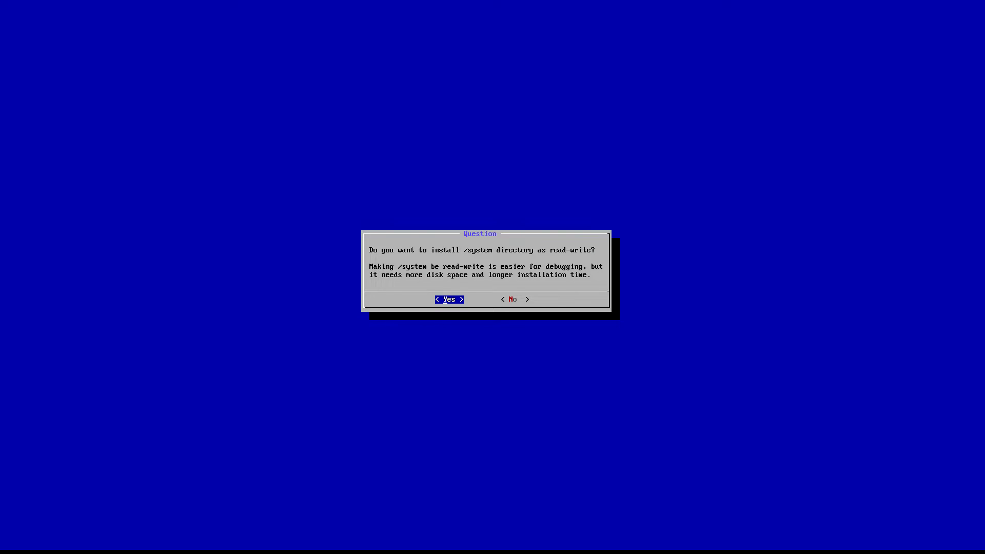
Step: Install with /system read-write and wait for the Congratulations message
{"action": "key", "text": "Return"}
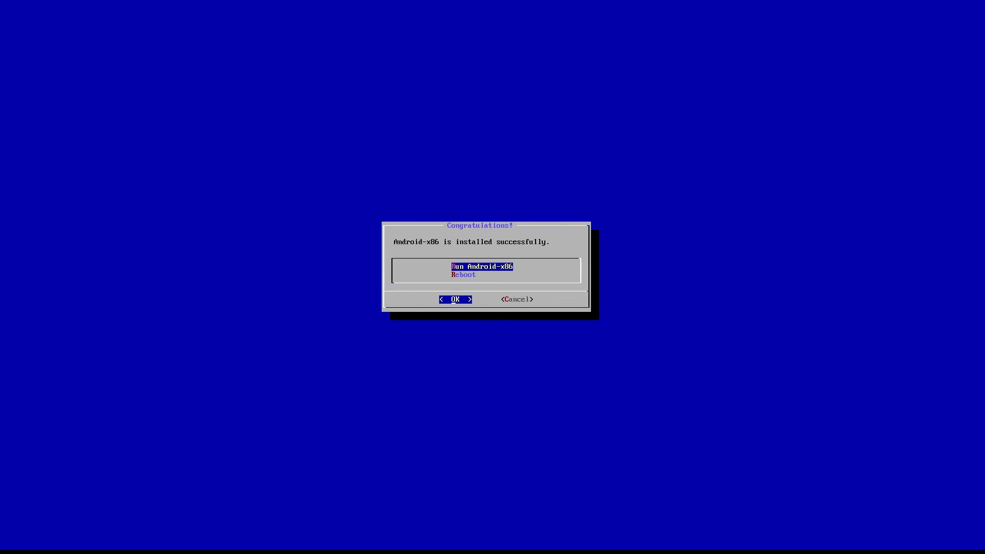
Step: Reboot after installation and highlight the Android-x86 6.0-r1 entry in GRUB
{"action": "key", "text": "Down"}
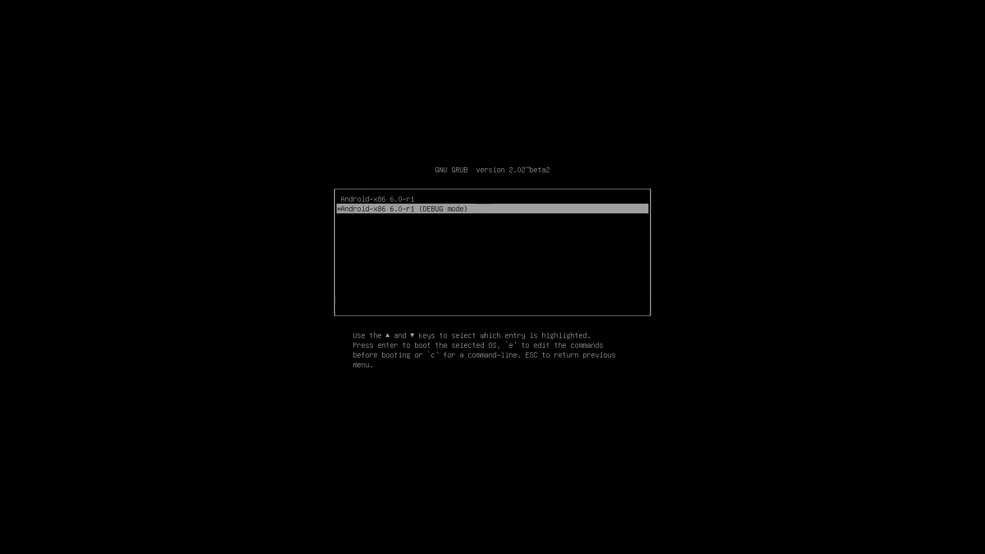
{"action": "key", "text": "Up"}
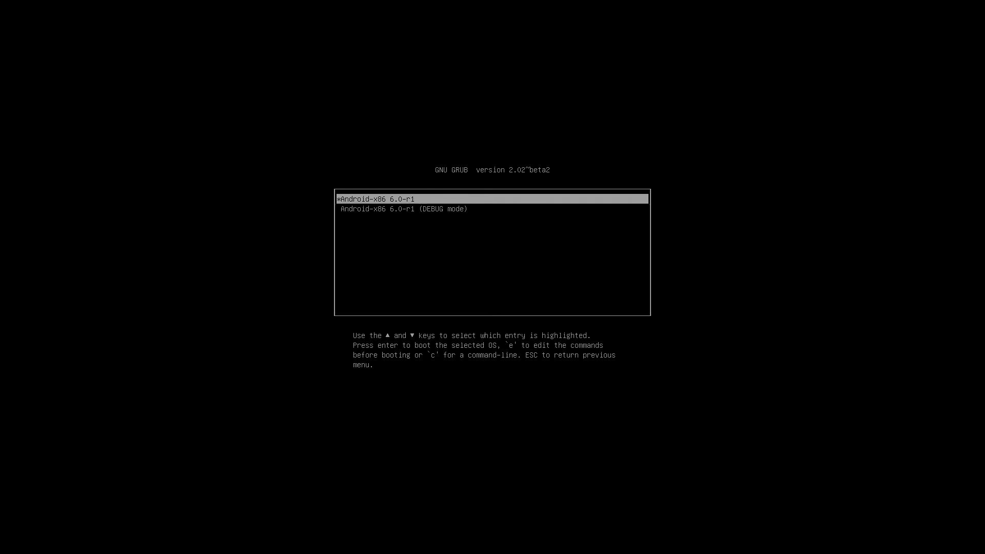
{"action": "key", "text": "Down"}
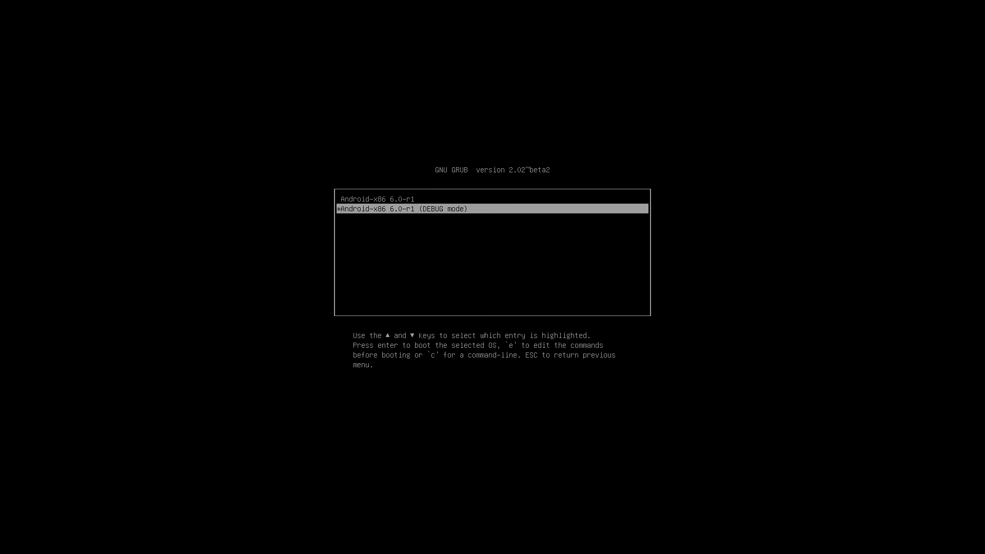
{"action": "key", "text": "Up"}
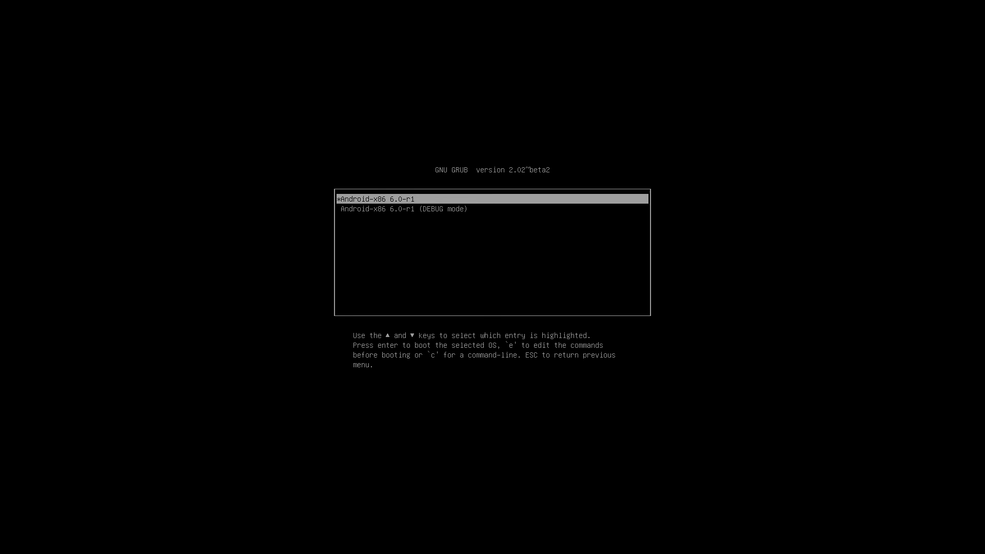
{"action": "key", "text": "Down"}
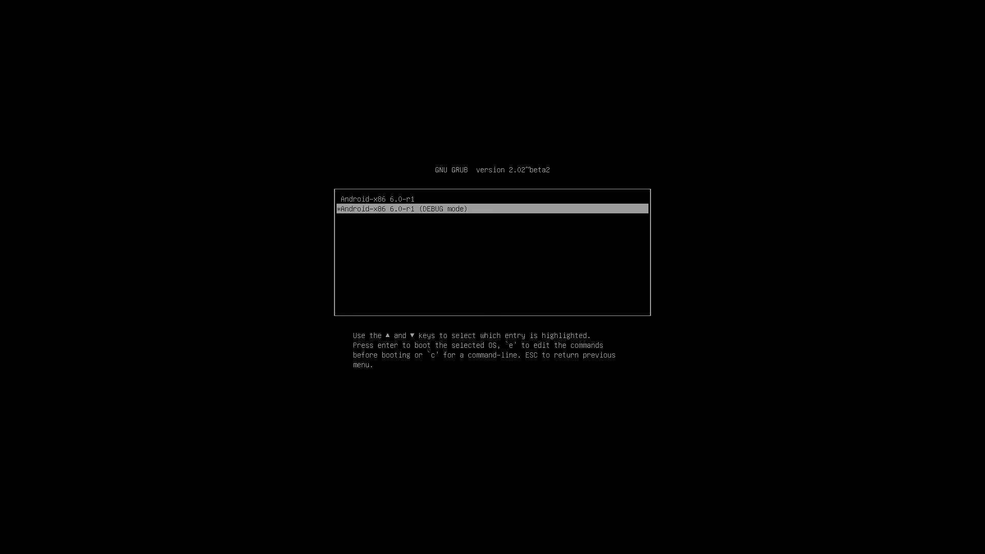
{"action": "key", "text": "Up"}
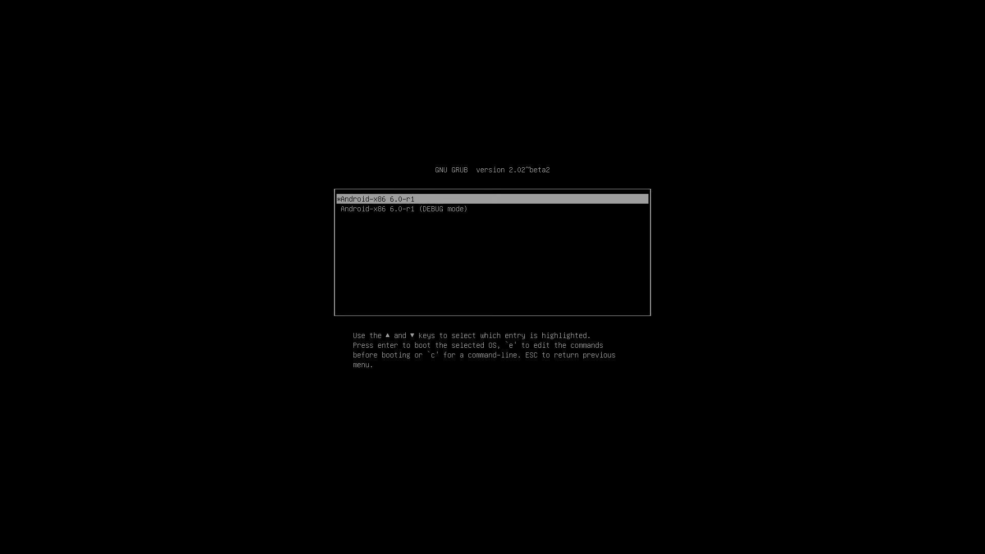
Step: Boot Android-x86 6.0-r1 and connect to the TRENDnet652 Wi-Fi during setup
{"action": "key", "text": "Return"}
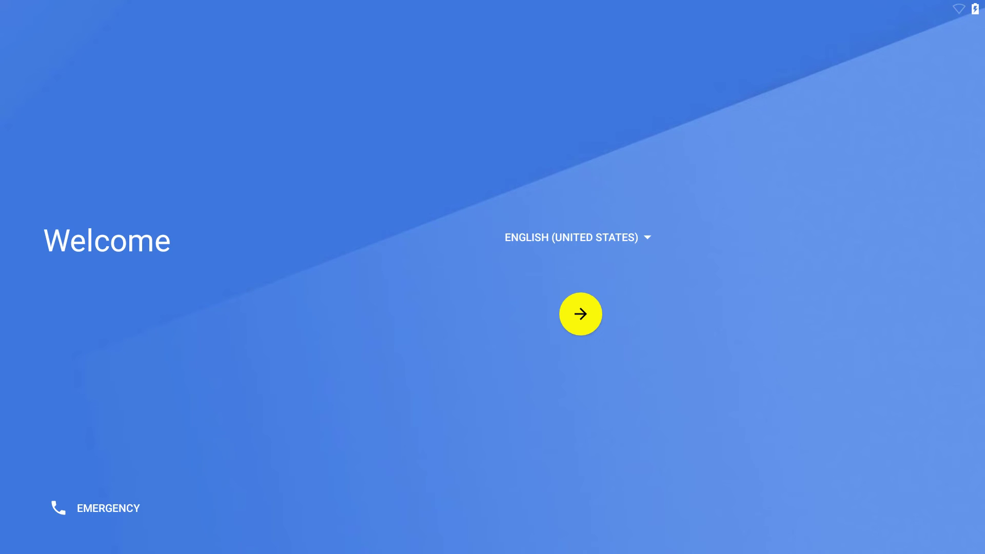
{"action": "left_click", "coordinate": [573, 320]}
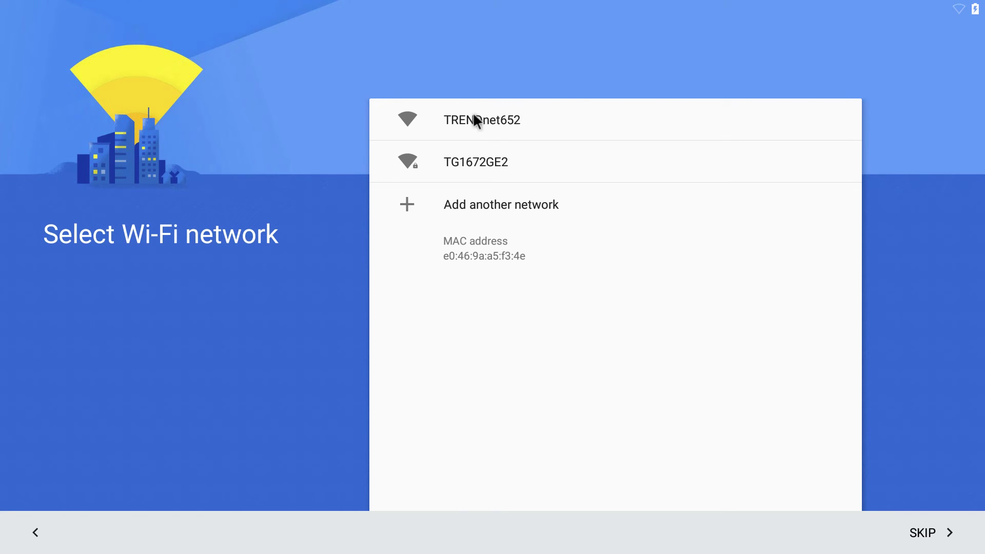
{"action": "left_click", "coordinate": [474, 116]}
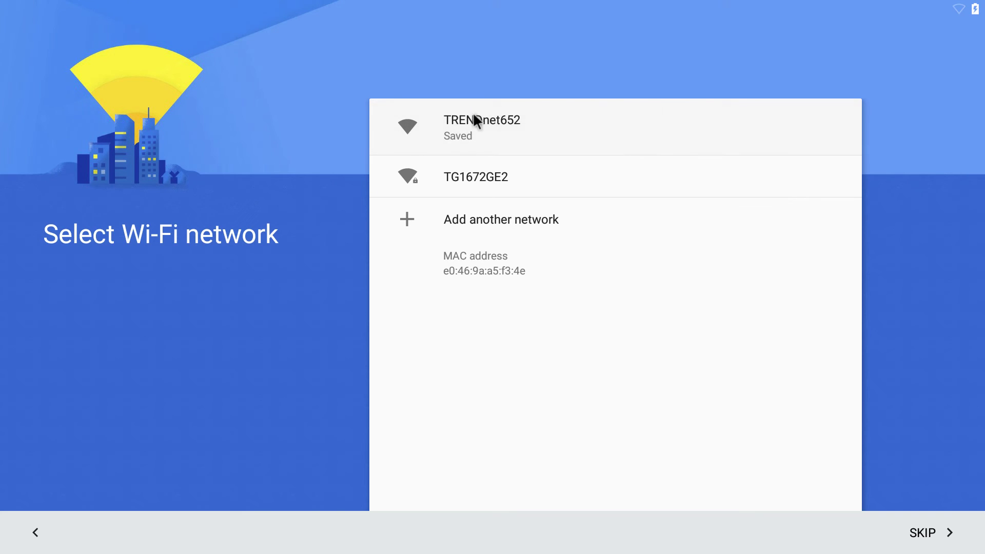
{"action": "left_click", "coordinate": [932, 534]}
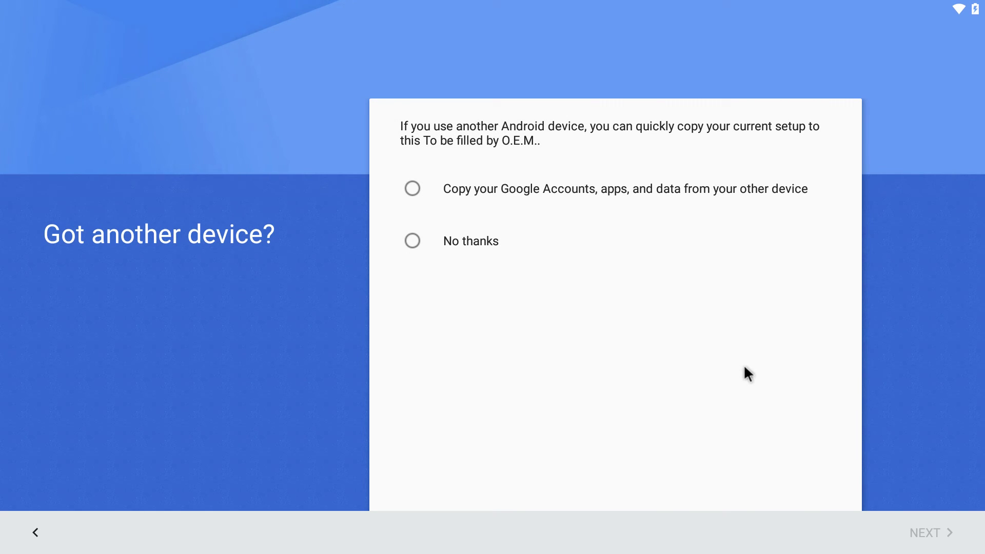
Step: Decline device copying, pass the account step, and opt out of both data-sharing options
{"action": "left_click", "coordinate": [412, 241]}
{"action": "left_click", "coordinate": [930, 533]}
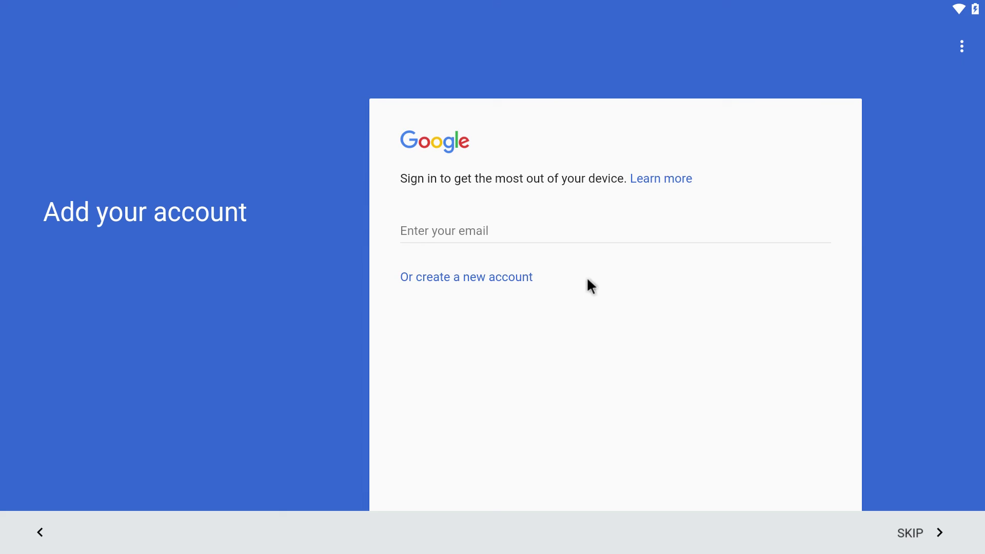
{"action": "left_click", "coordinate": [528, 236]}
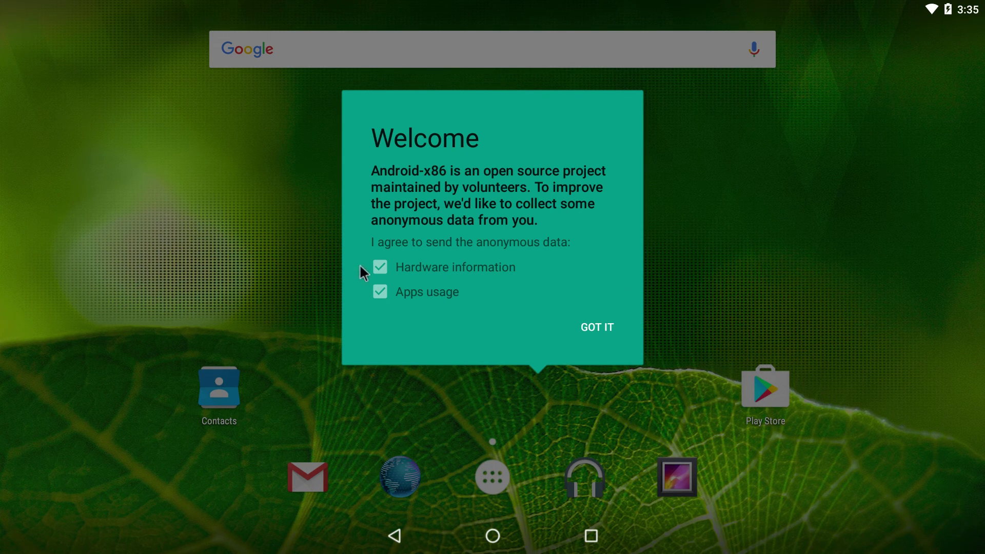
{"action": "left_click", "coordinate": [379, 266]}
{"action": "left_click", "coordinate": [380, 290]}
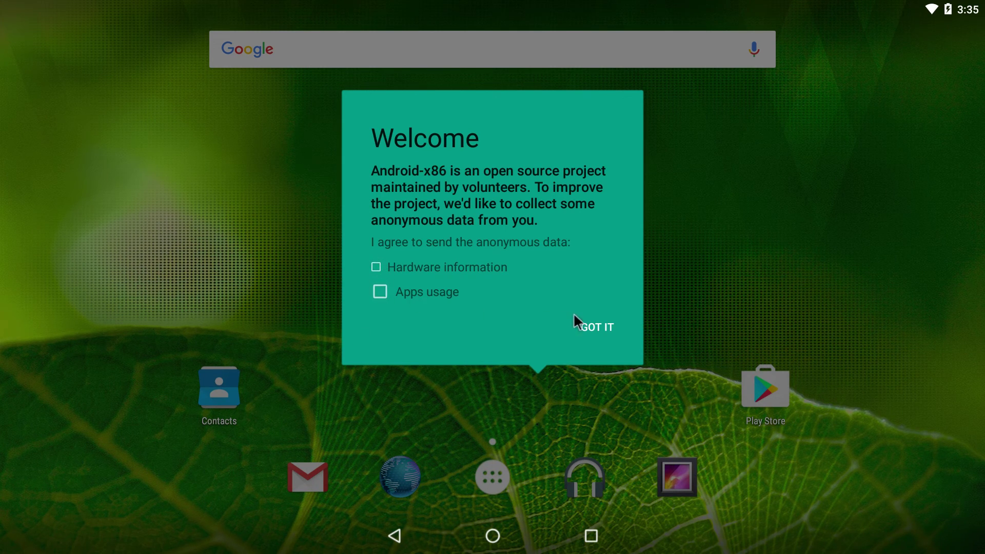
{"action": "left_click", "coordinate": [603, 327]}
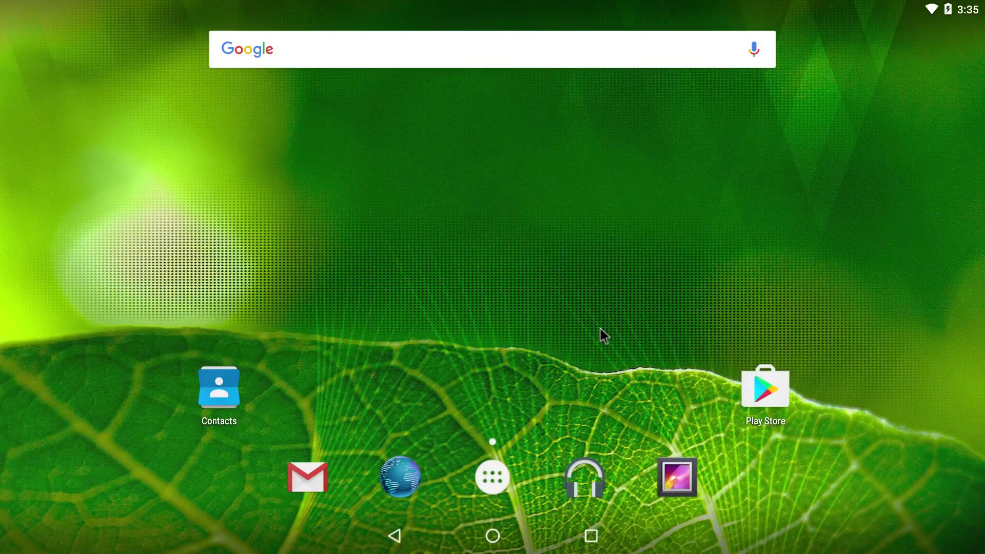
Step: Search the Play Store for 'bench' and install Geekbench 4, accepting its permissions
{"action": "left_click", "coordinate": [777, 385]}
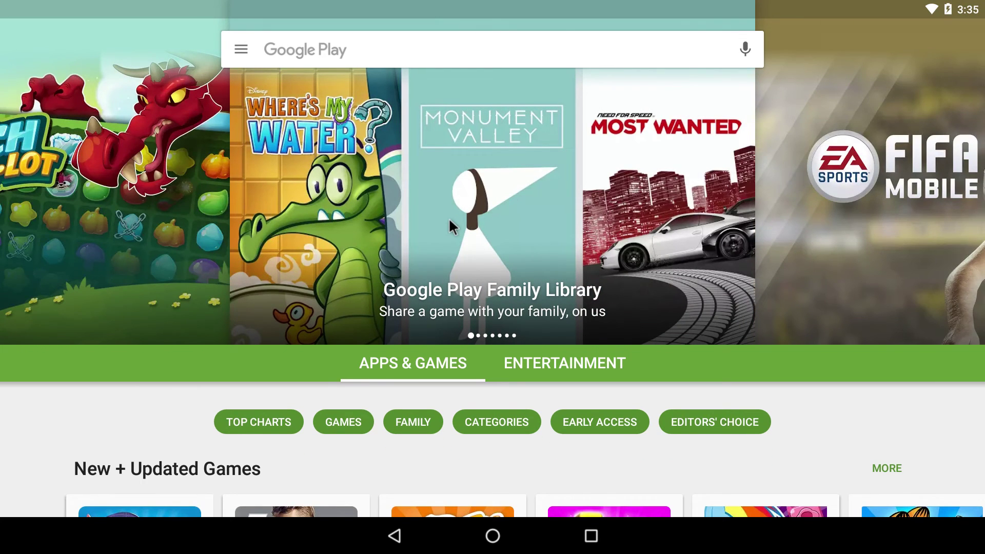
{"action": "left_click", "coordinate": [388, 38]}
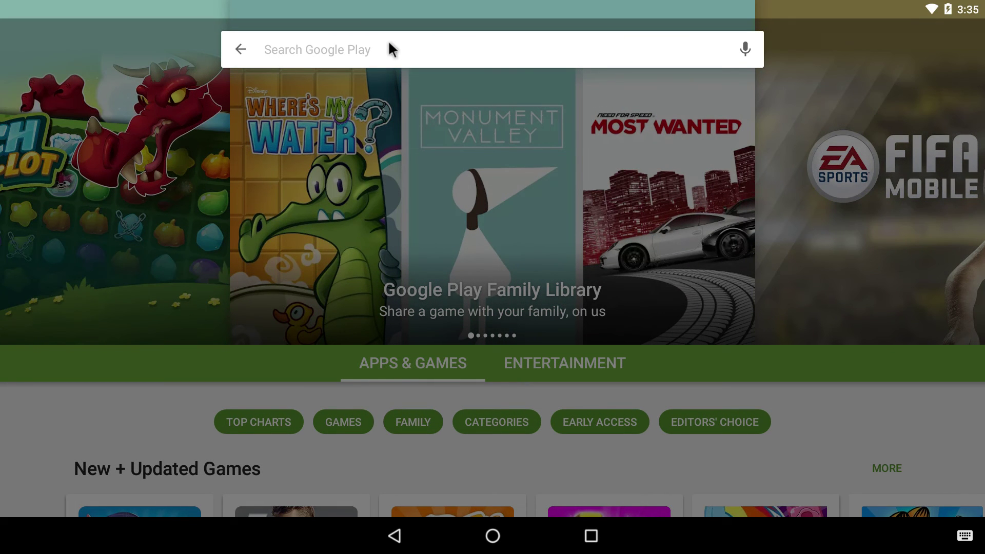
{"action": "type", "text": "bench"}
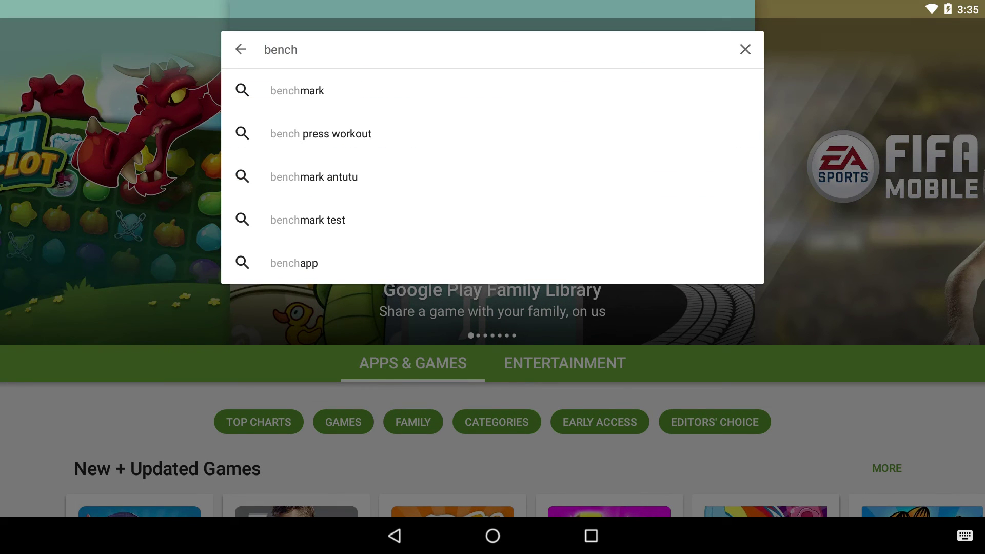
{"action": "left_click", "coordinate": [308, 90]}
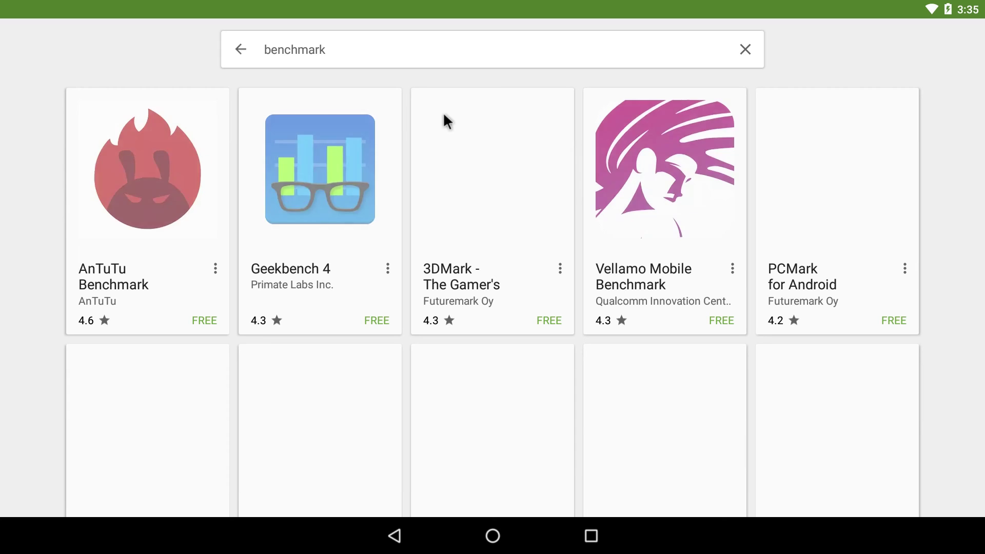
{"action": "left_click", "coordinate": [299, 180]}
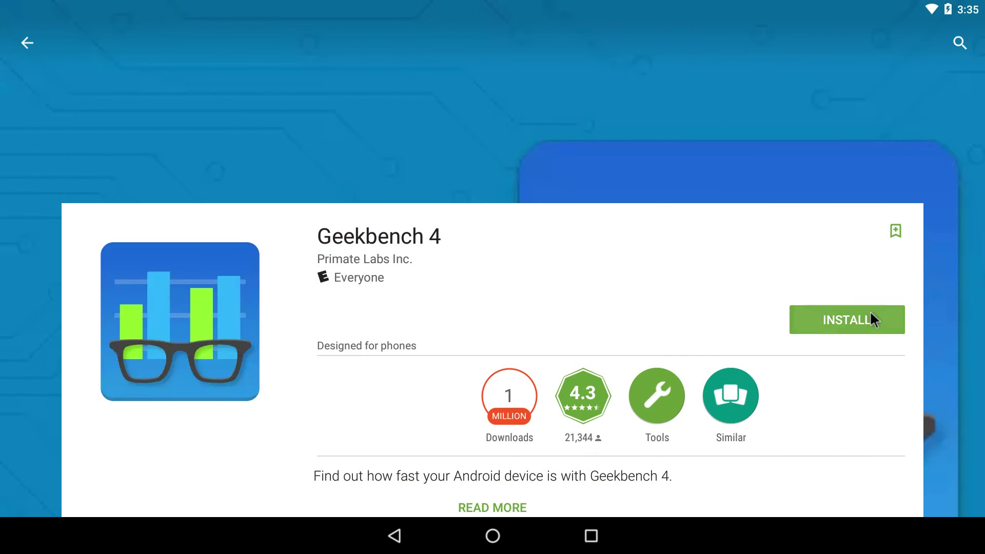
{"action": "left_click", "coordinate": [869, 310]}
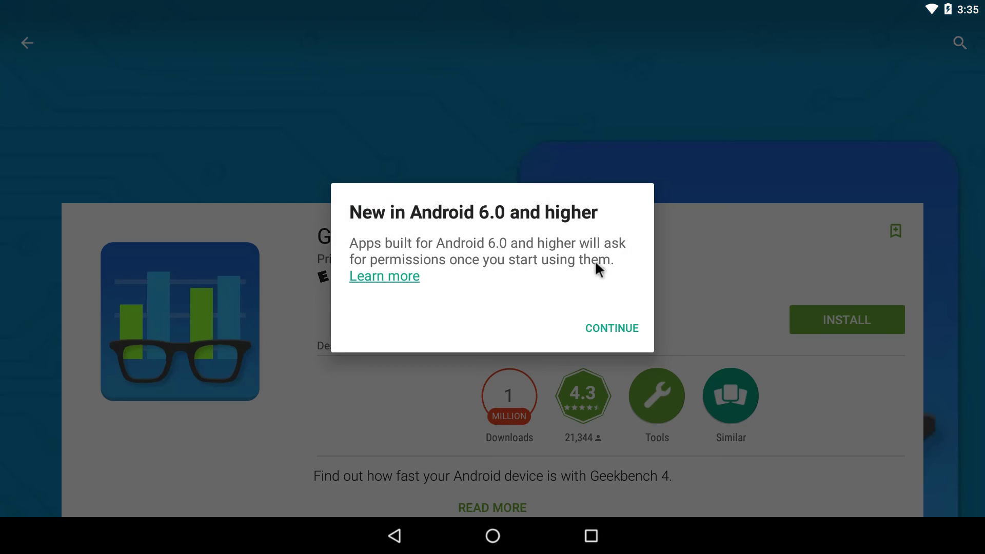
{"action": "left_click", "coordinate": [606, 321]}
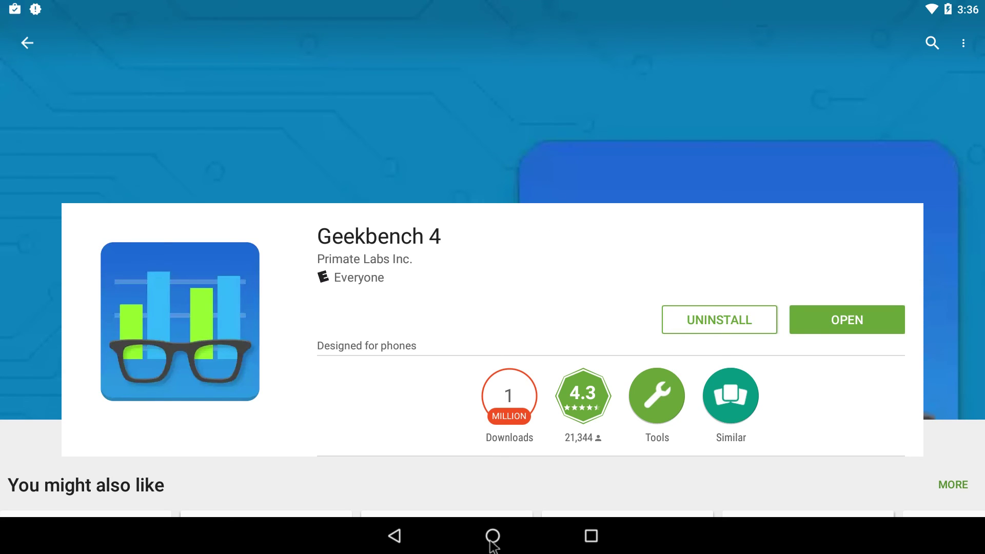
Step: Open Settings > About tablet to check the Android version 6.0.1
{"action": "left_click", "coordinate": [491, 538]}
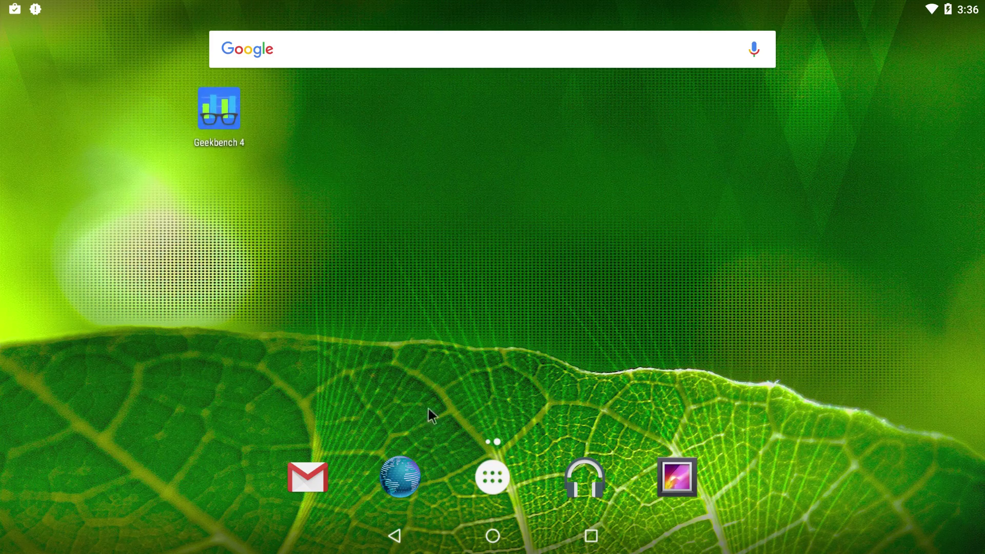
{"action": "left_click_drag", "start_coordinate": [692, 11], "coordinate": [728, 497]}
{"action": "left_click", "coordinate": [781, 23]}
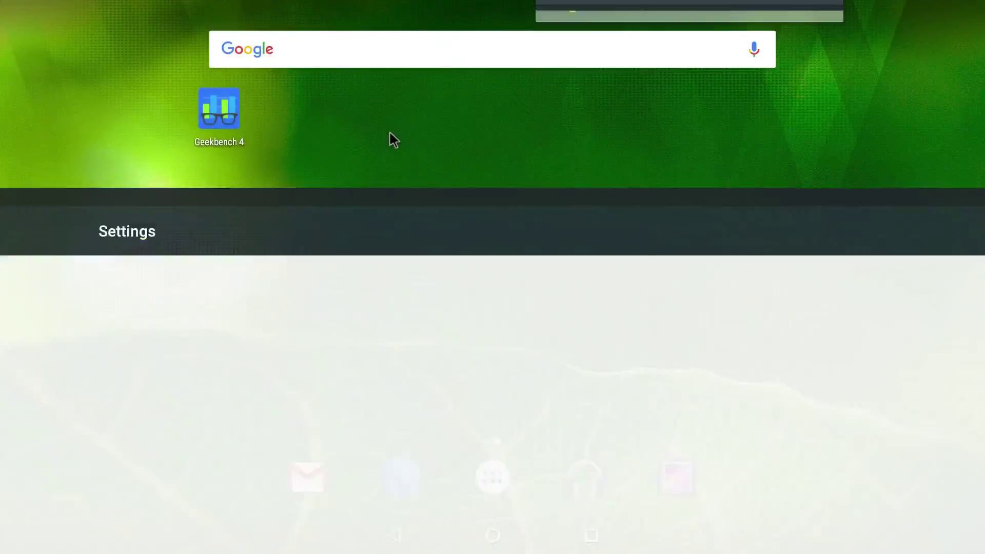
{"action": "scroll", "coordinate": [497, 354], "scroll_direction": "down", "scroll_amount": 5}
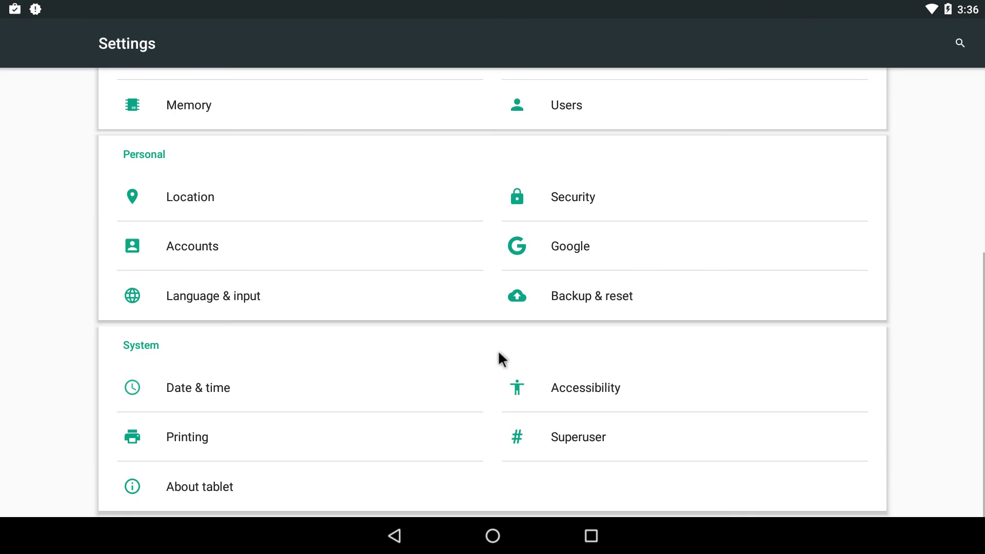
{"action": "left_click", "coordinate": [200, 486]}
{"action": "scroll", "coordinate": [280, 308], "scroll_direction": "down", "scroll_amount": 3}
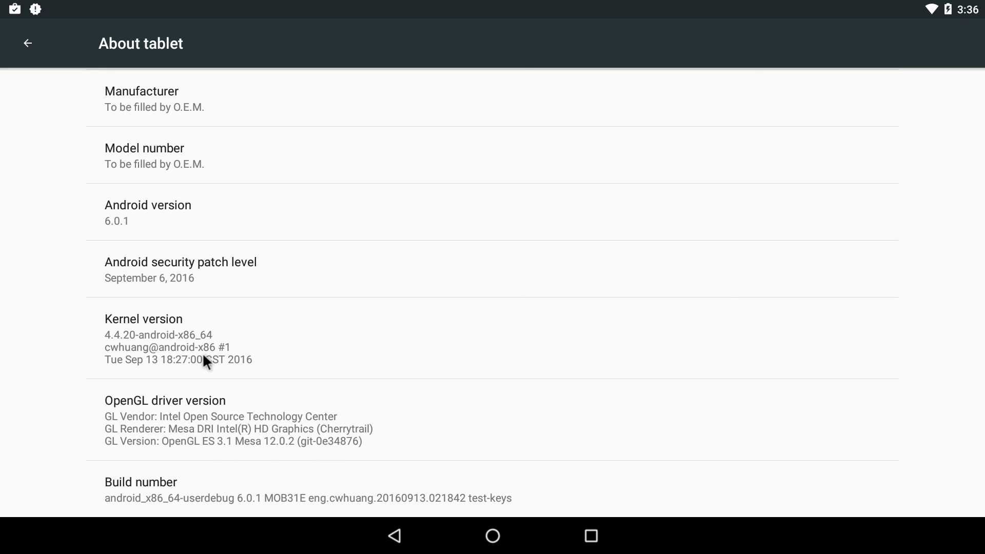
{"action": "scroll", "coordinate": [202, 353], "scroll_direction": "up", "scroll_amount": 1}
Step: Trigger the Marshmallow easter egg from Android version, then return home
{"action": "triple_click", "coordinate": [125, 268]}
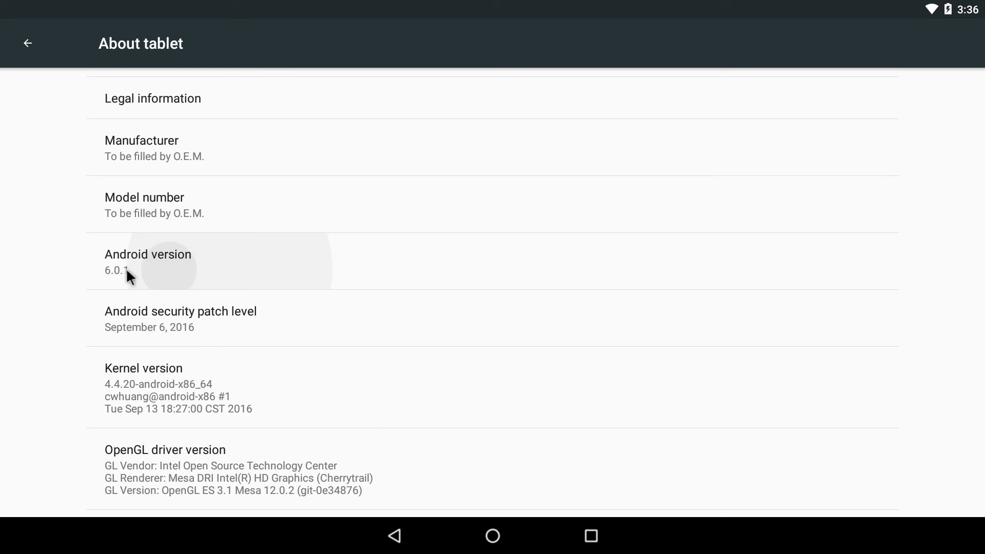
{"action": "left_click", "coordinate": [567, 281]}
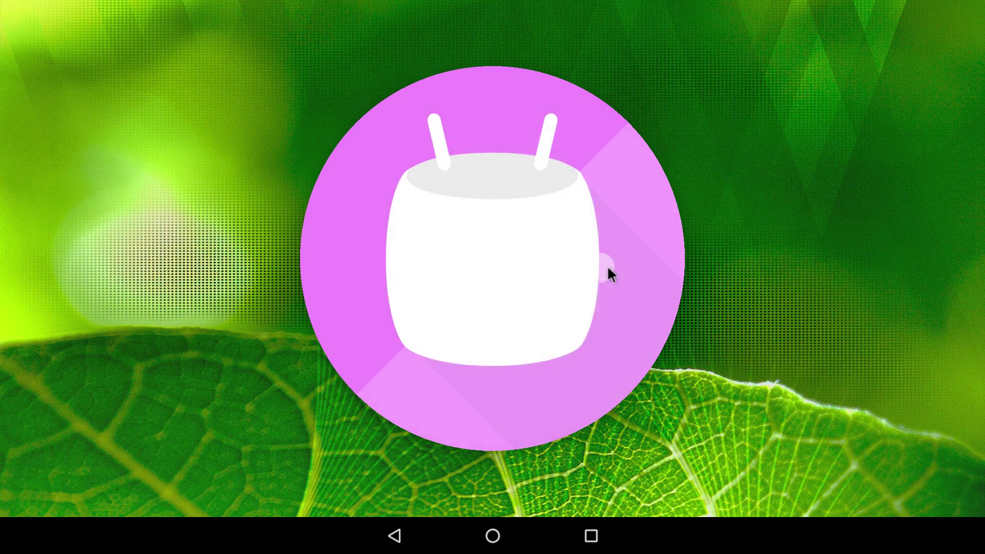
{"action": "left_click", "coordinate": [608, 264]}
{"action": "left_click", "coordinate": [396, 535]}
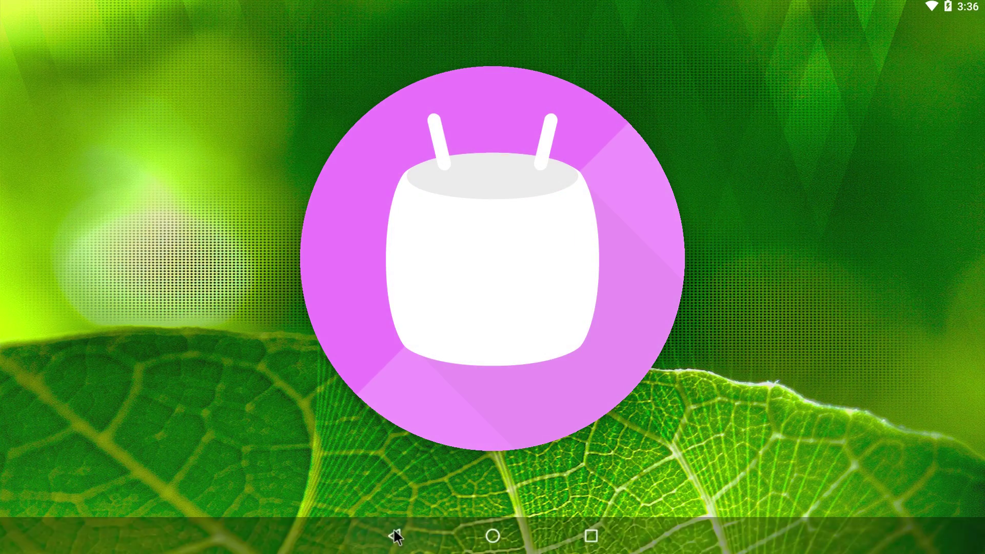
{"action": "left_click", "coordinate": [488, 537]}
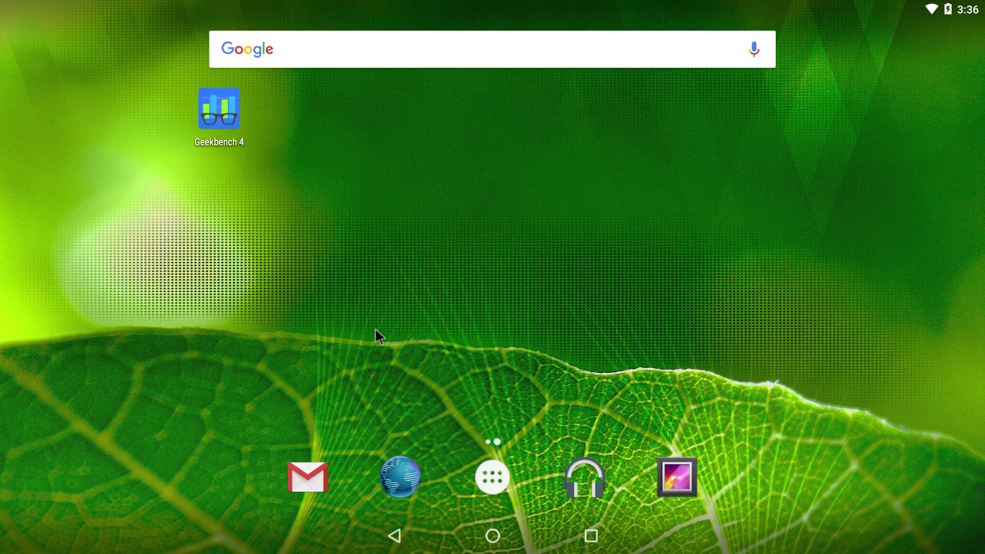
Step: Browse the app drawer of installed apps, going home and reopening it
{"action": "left_click", "coordinate": [493, 473]}
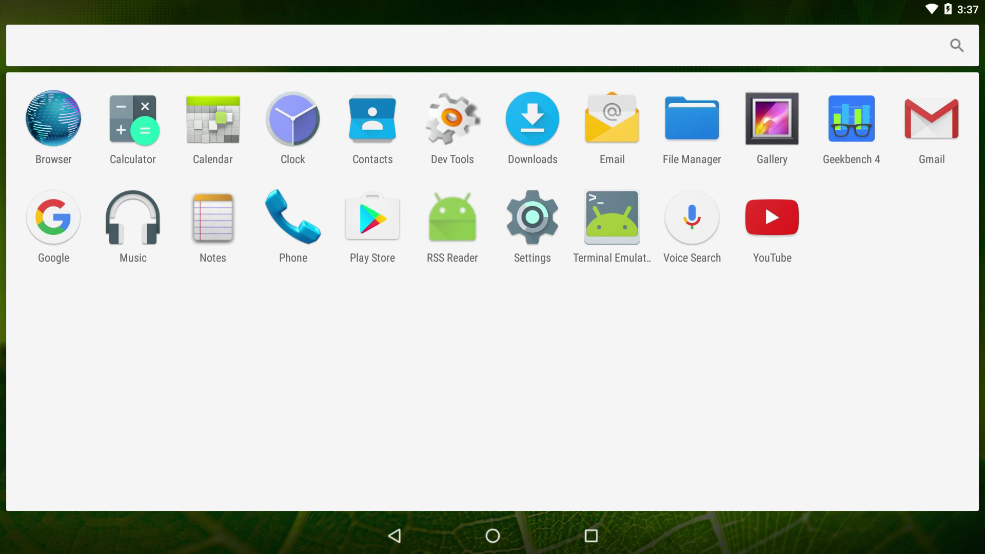
{"action": "left_click", "coordinate": [493, 537]}
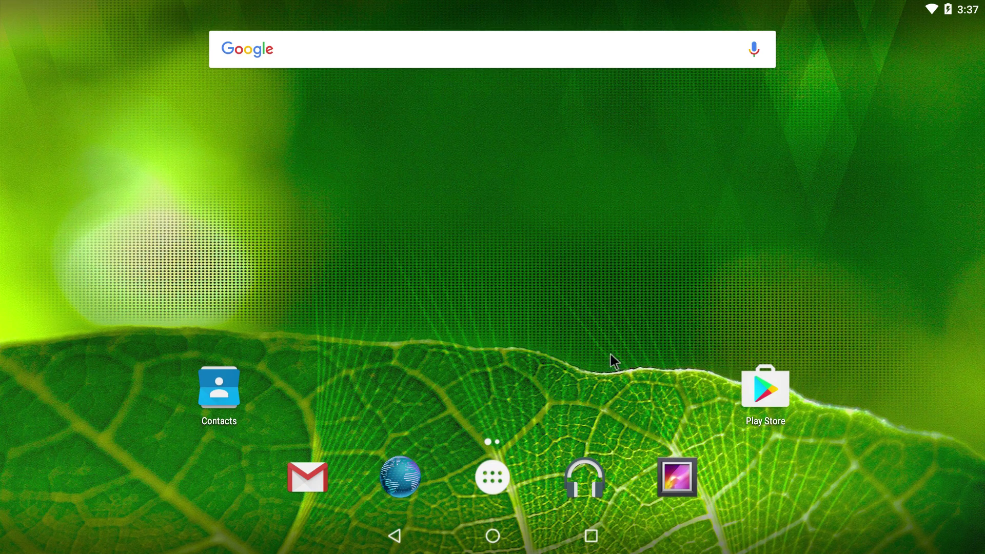
{"action": "left_click_drag", "start_coordinate": [617, 318], "coordinate": [417, 325]}
{"action": "left_click", "coordinate": [505, 470]}
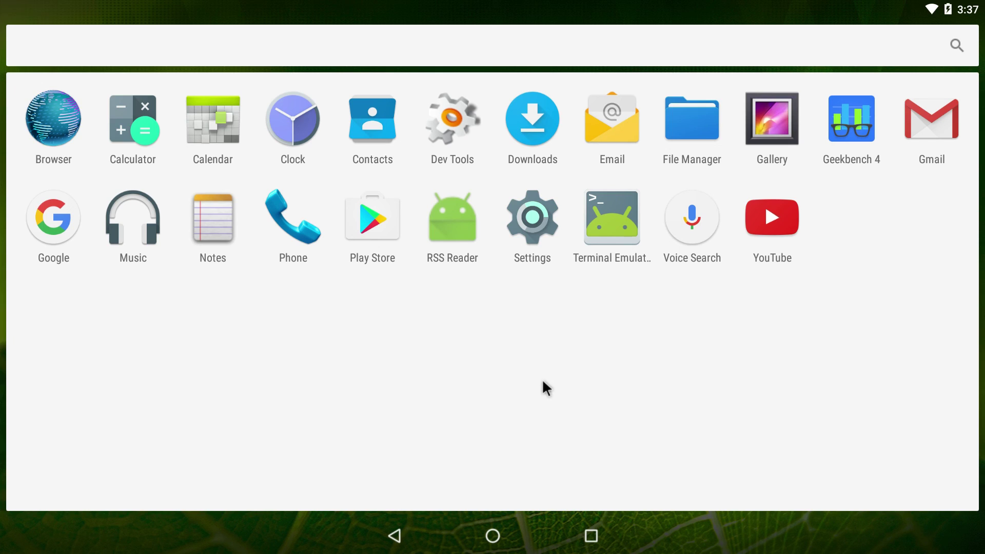
Step: Swipe Geekbench 4 and Settings out of the recent apps list
{"action": "left_click", "coordinate": [591, 536]}
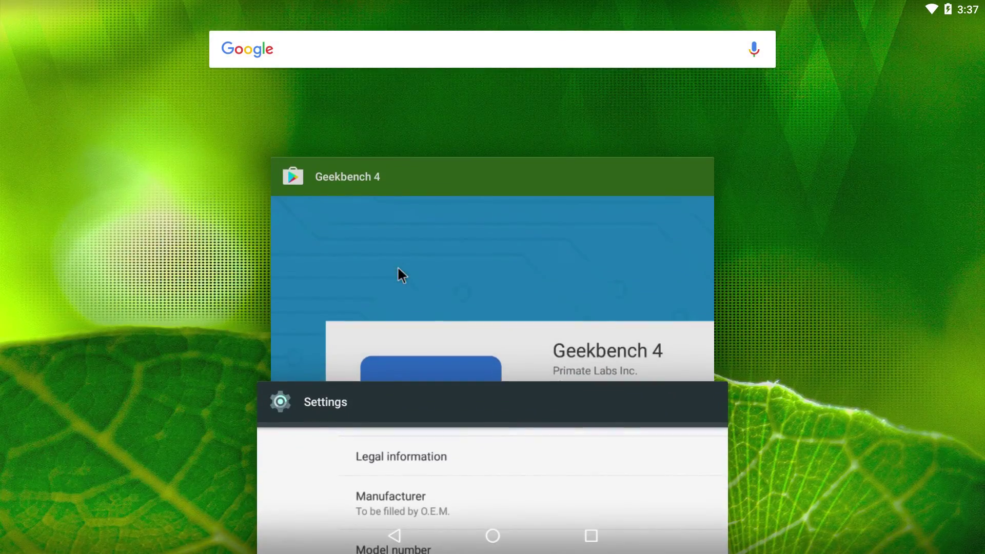
{"action": "left_click_drag", "start_coordinate": [398, 266], "coordinate": [255, 282]}
{"action": "left_click_drag", "start_coordinate": [581, 330], "coordinate": [112, 294]}
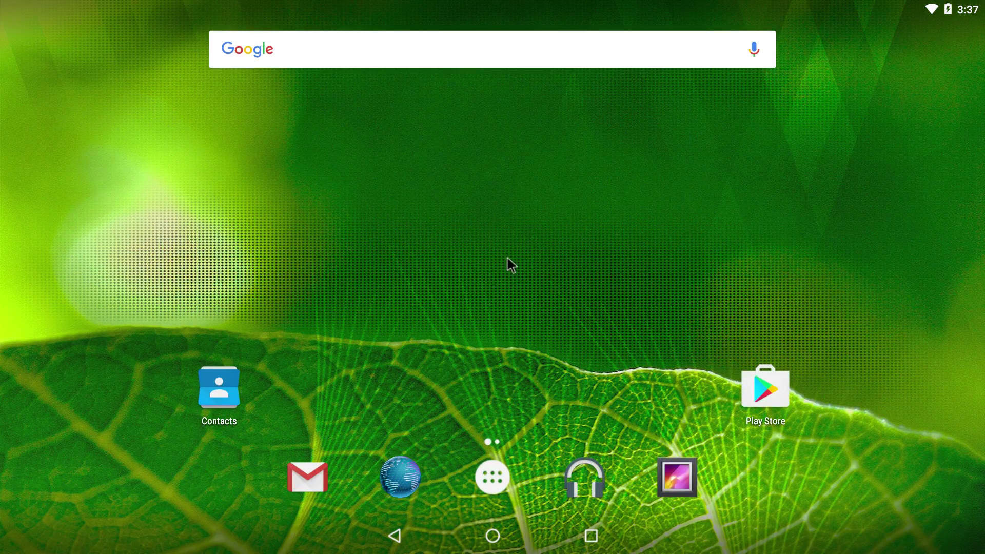